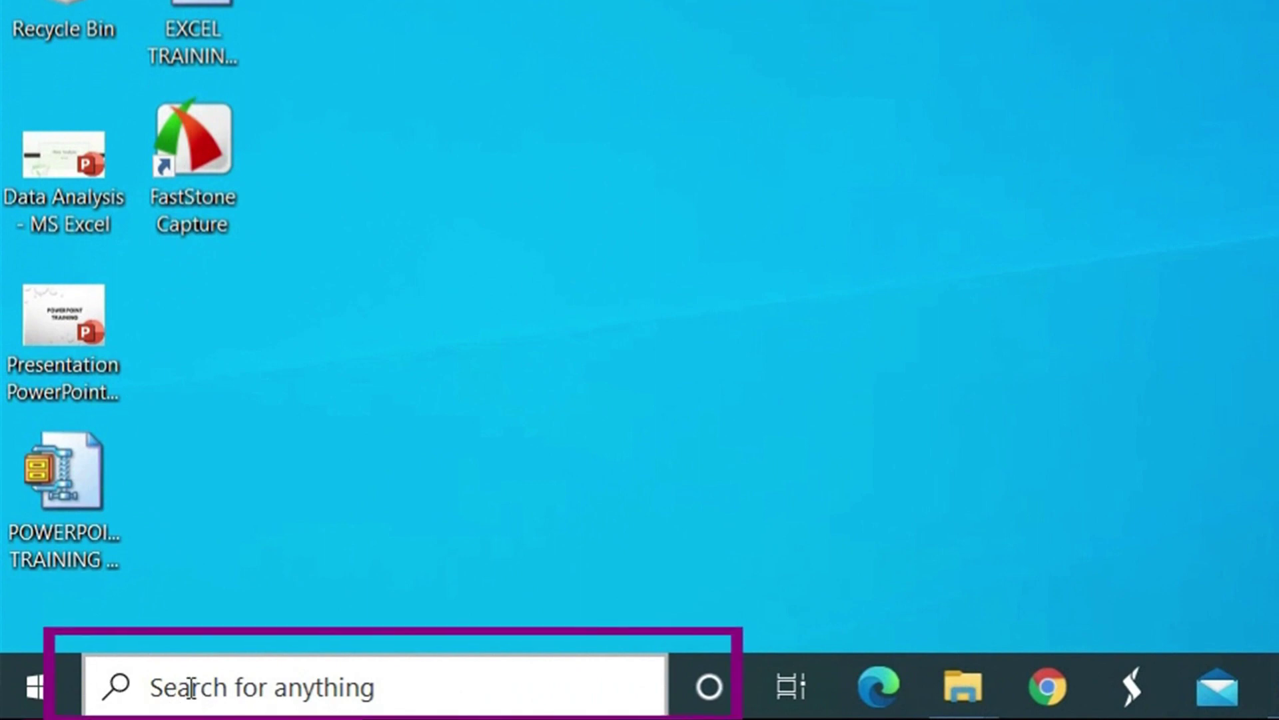
# - Search Windows for 'excel' and launch the Excel app from the results
pyautogui.click(192, 687)
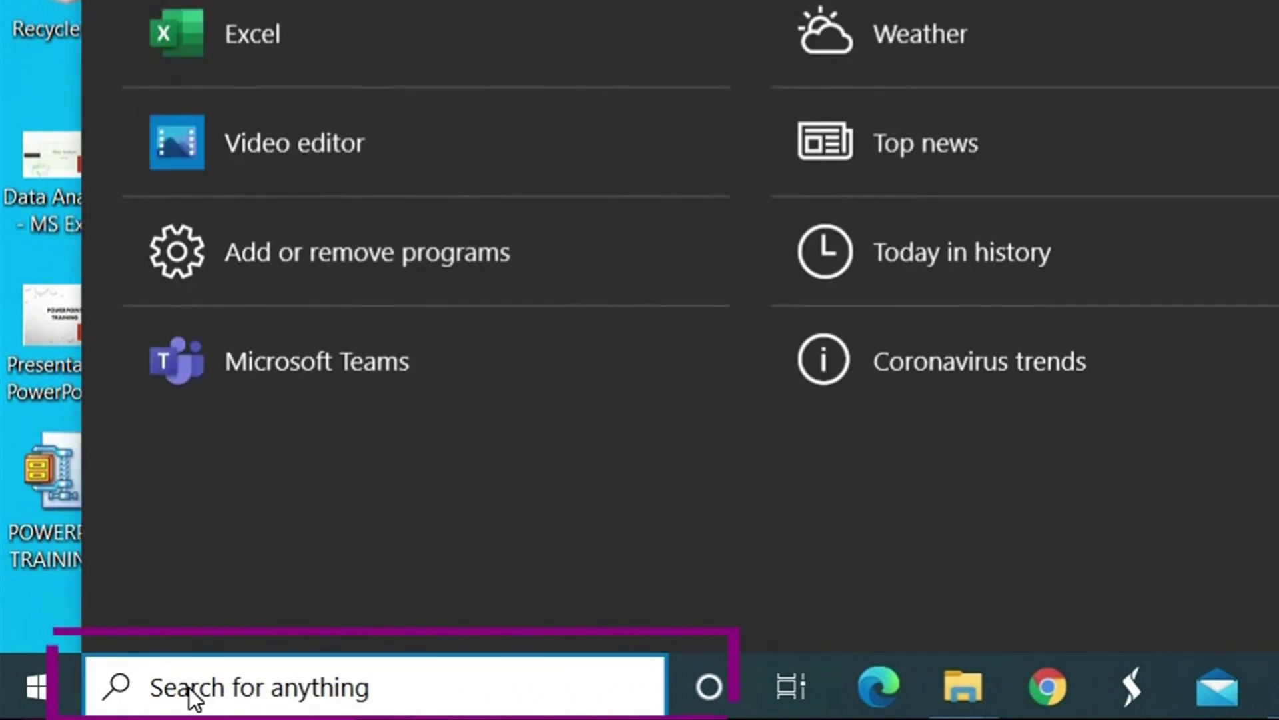
pyautogui.write('excel')
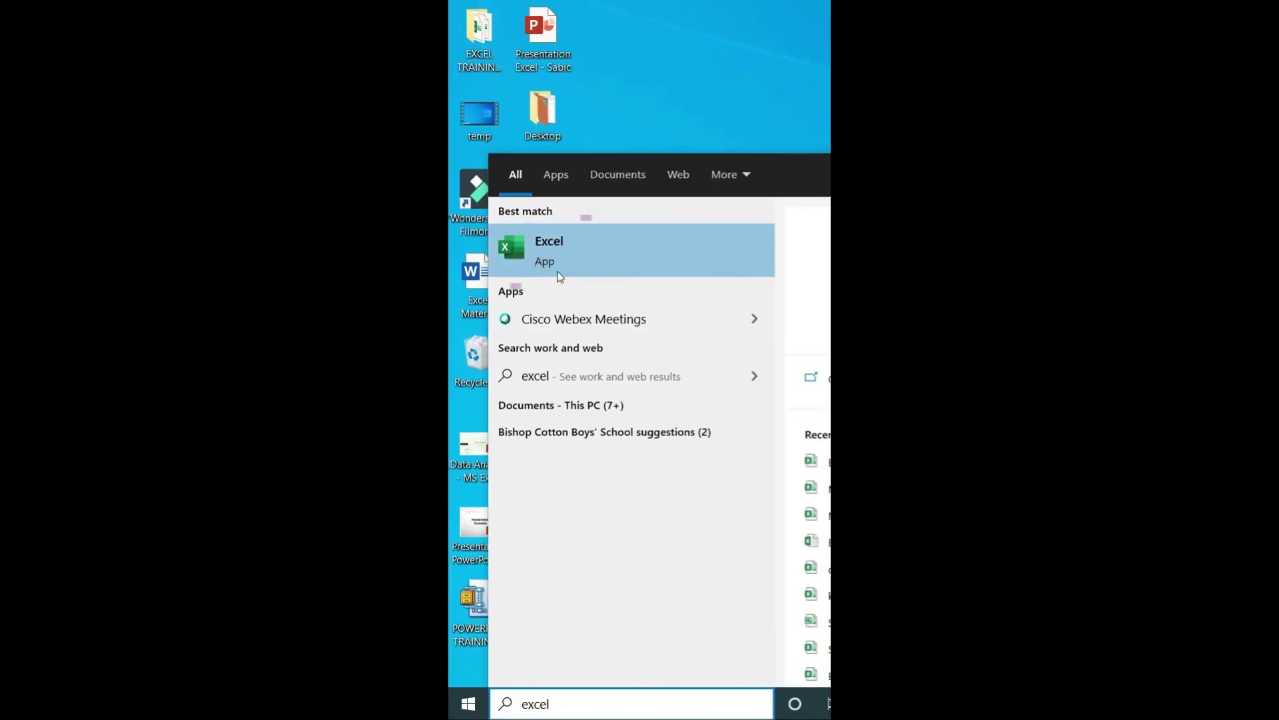
pyautogui.click(578, 259)
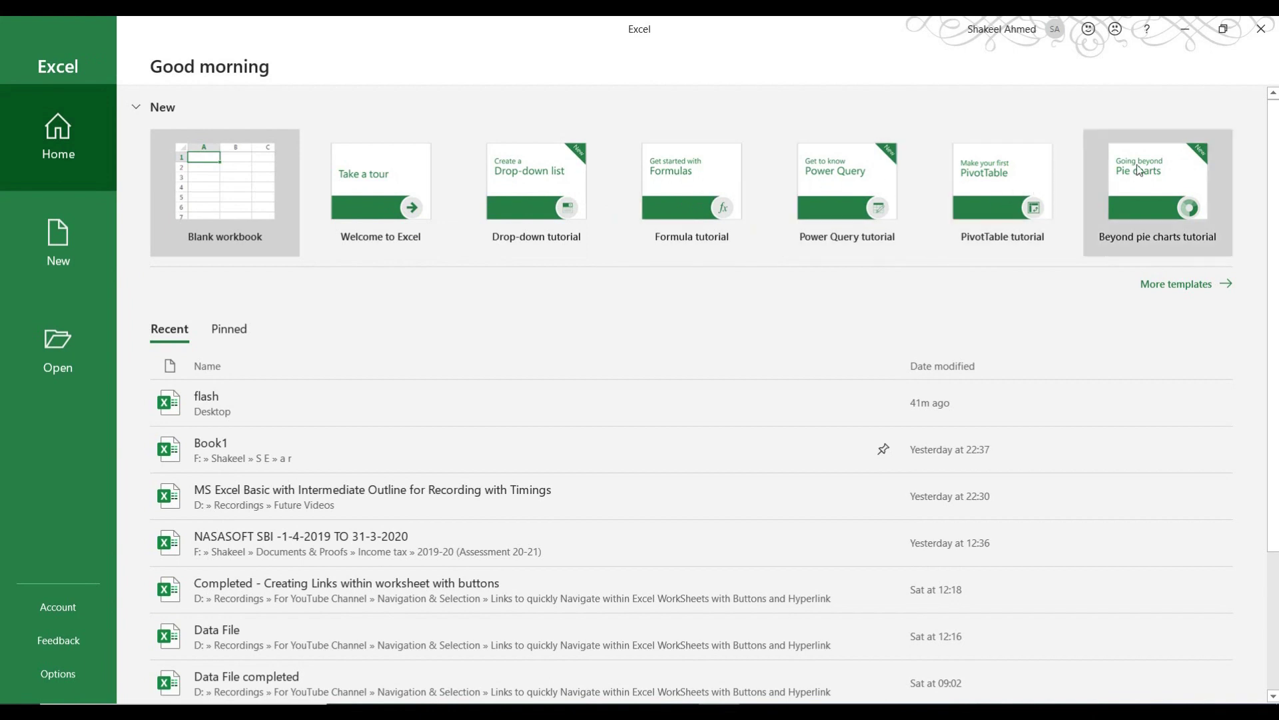
# - Create a new blank workbook from the Excel start screen
pyautogui.click(235, 181)
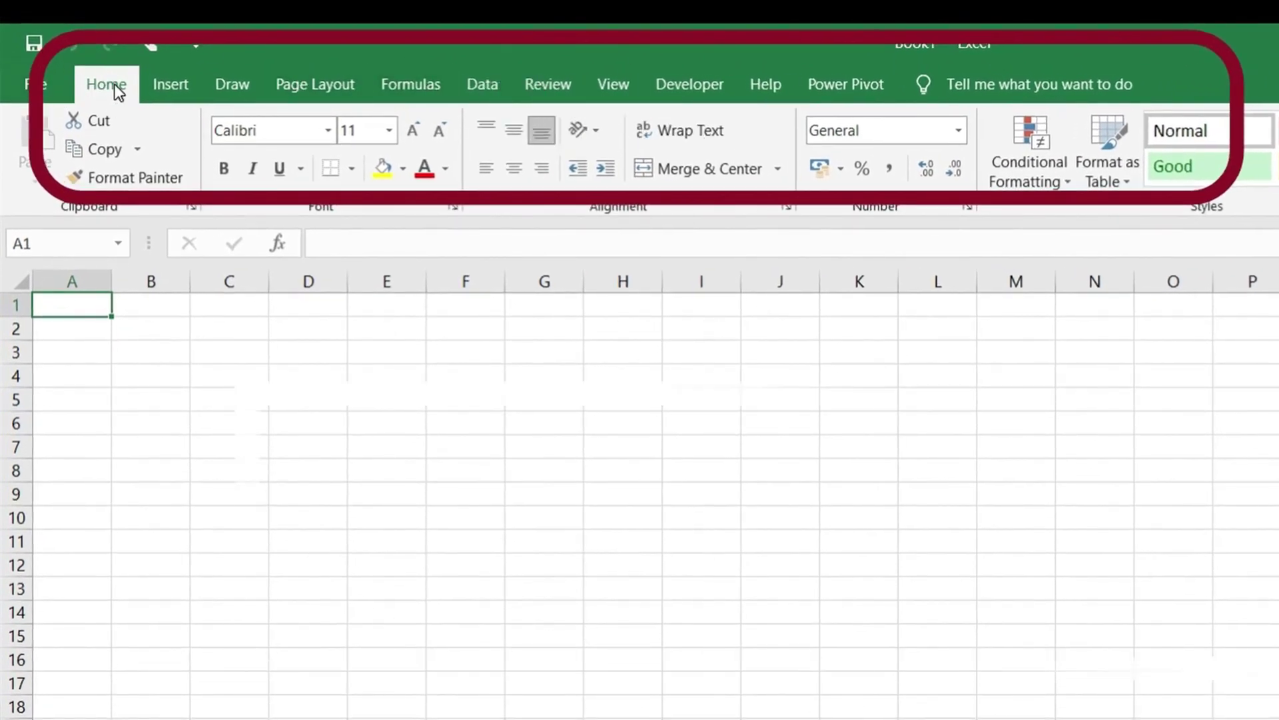
pyautogui.click(176, 94)
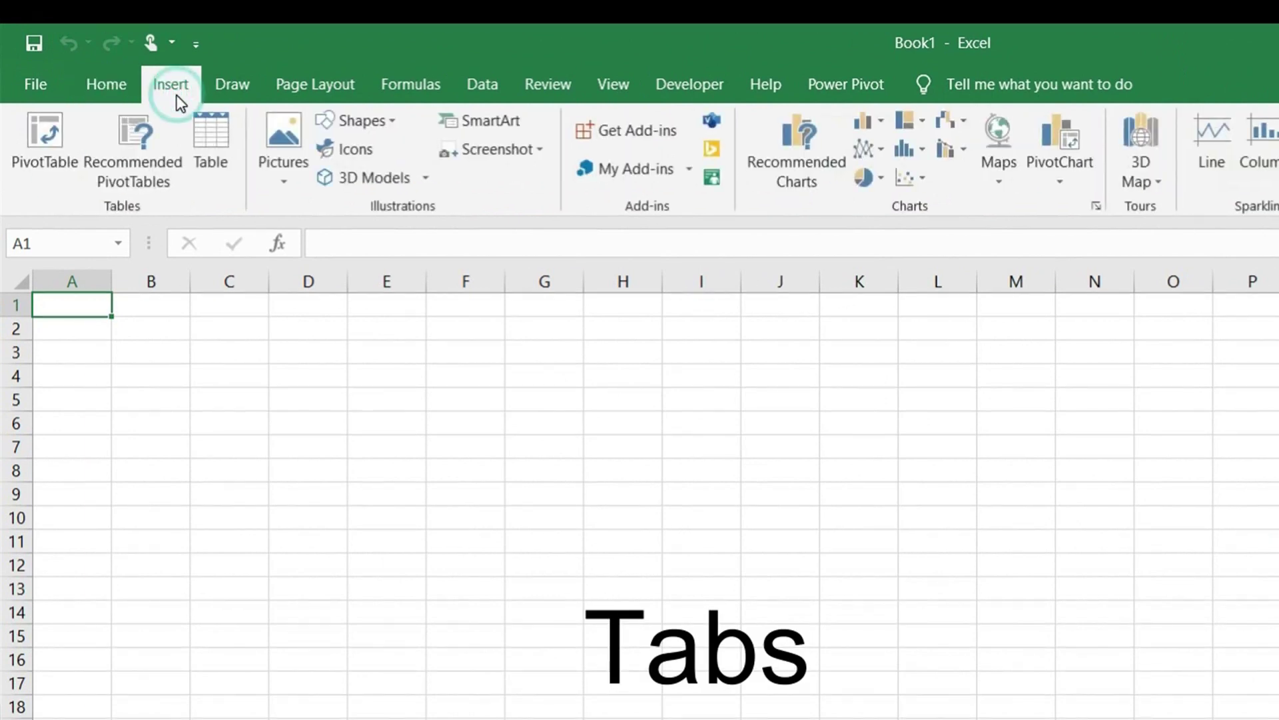
pyautogui.click(234, 92)
pyautogui.click(278, 86)
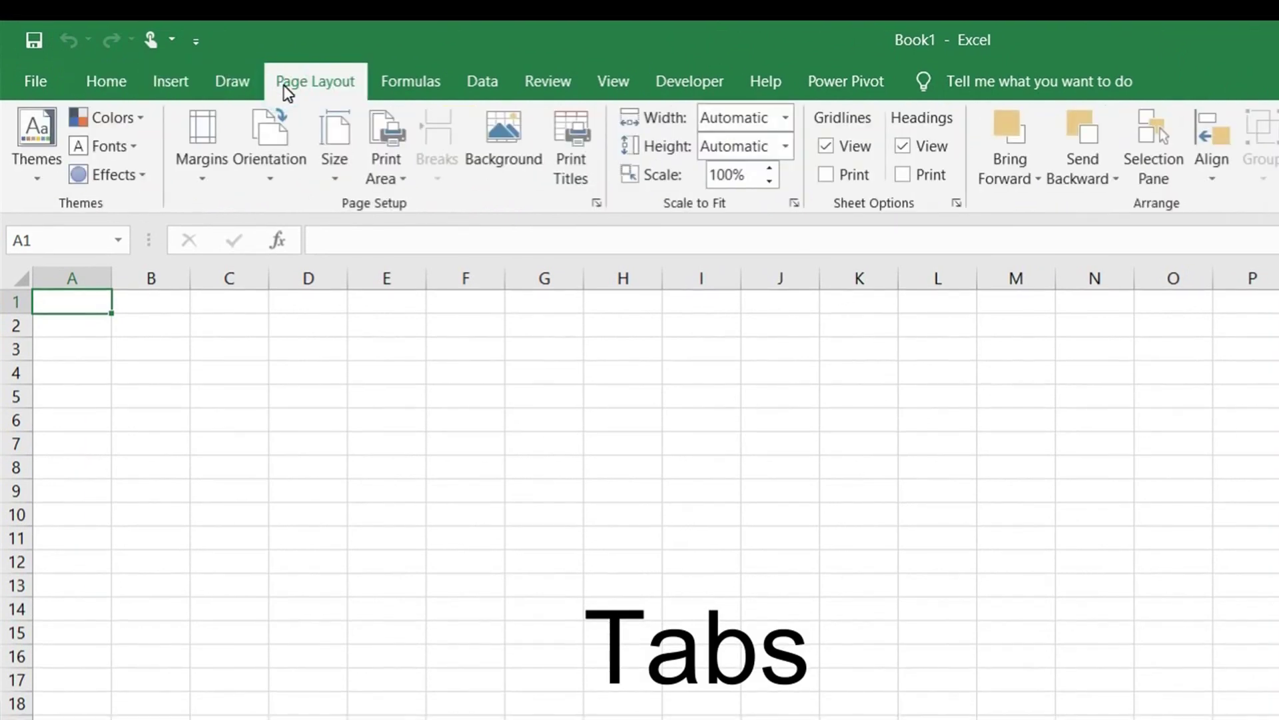
pyautogui.click(106, 98)
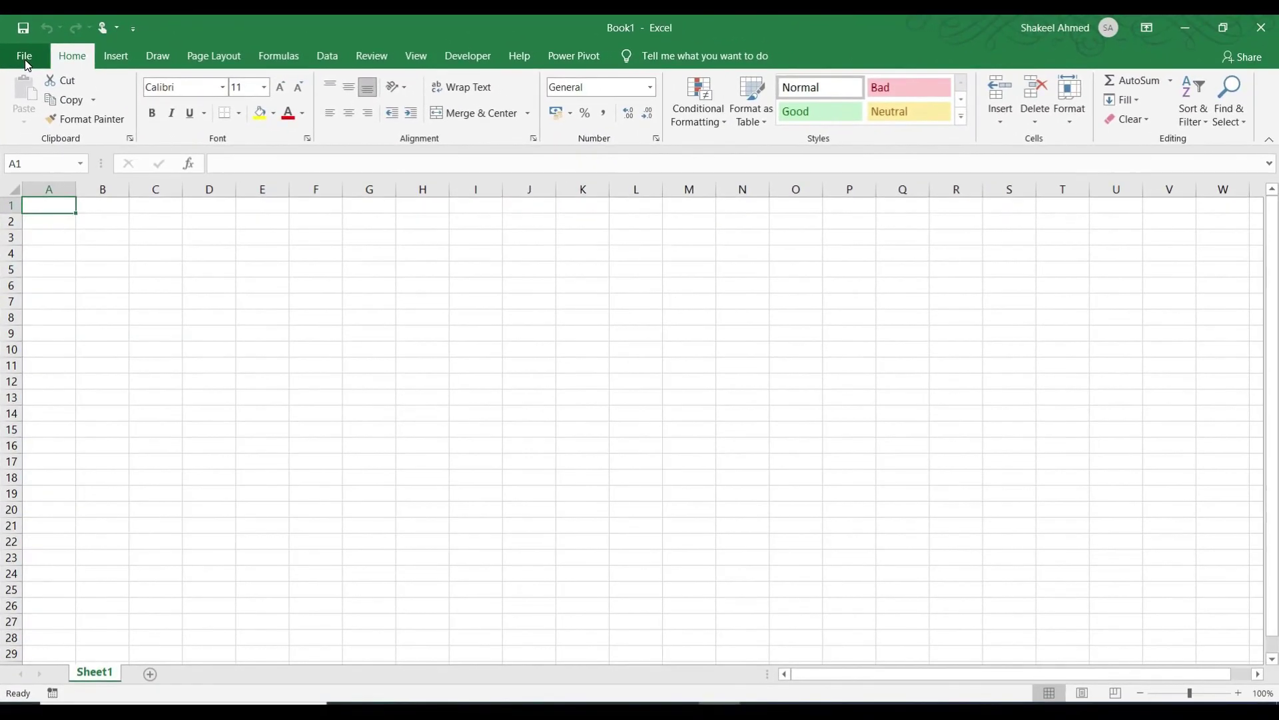
pyautogui.click(25, 56)
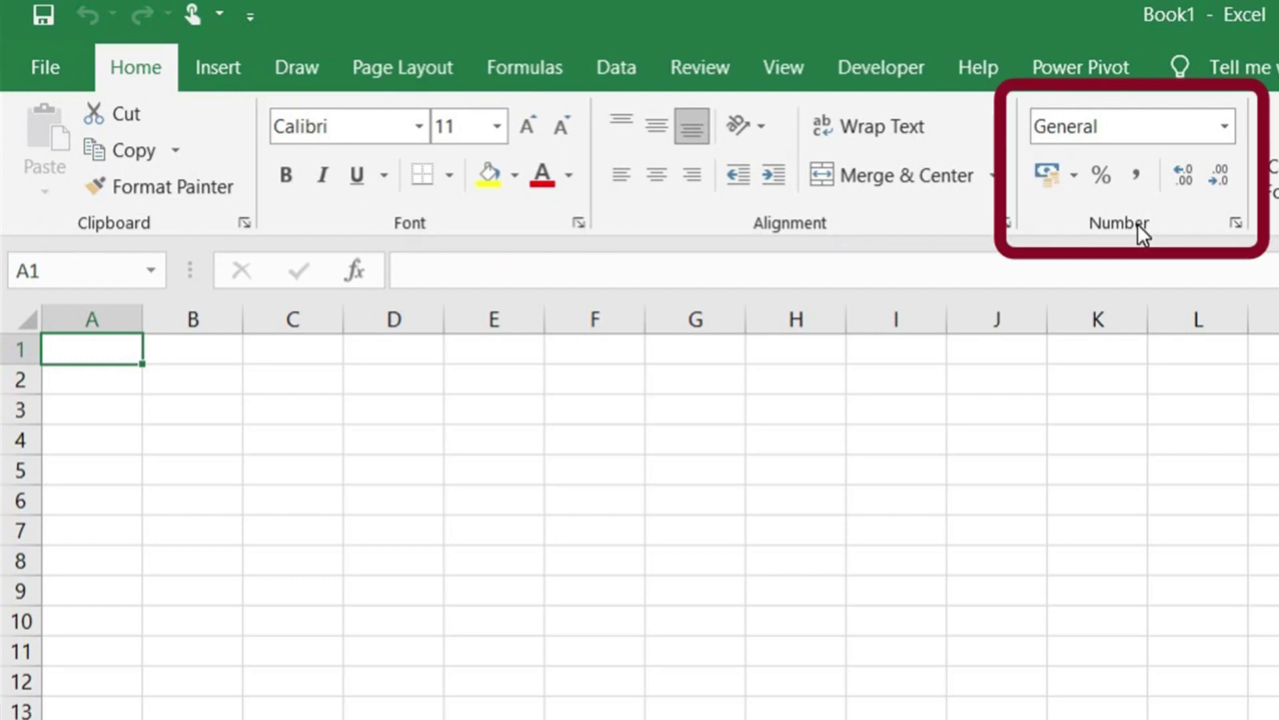
pyautogui.click(610, 80)
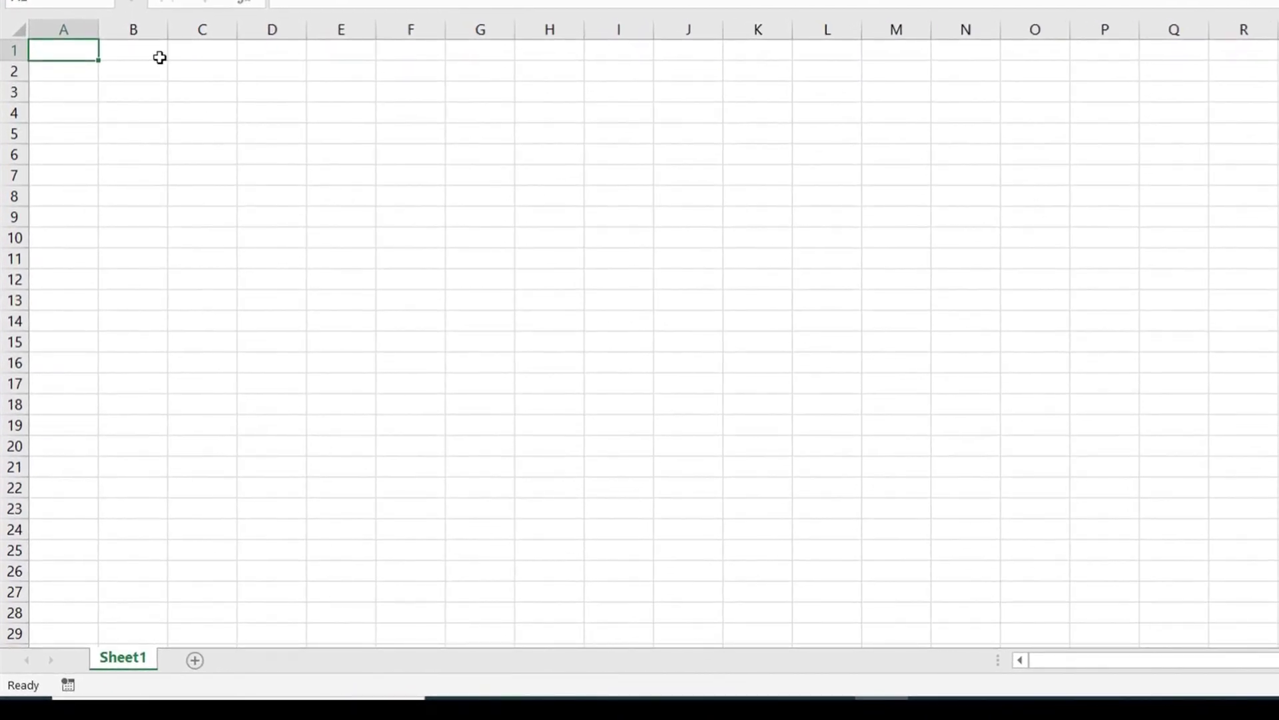
# - Select cells C4 and C6, then add two new worksheets, Sheet2 and Sheet3
pyautogui.click(194, 109)
pyautogui.click(200, 154)
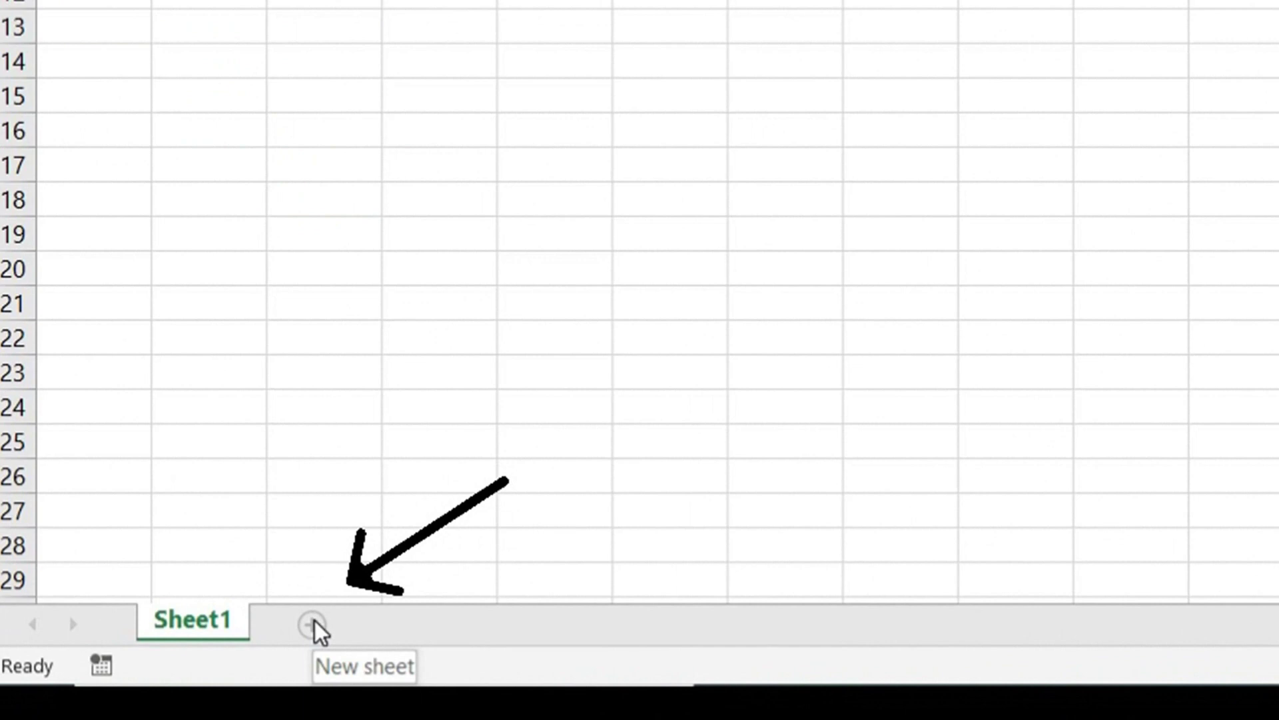
pyautogui.click(315, 628)
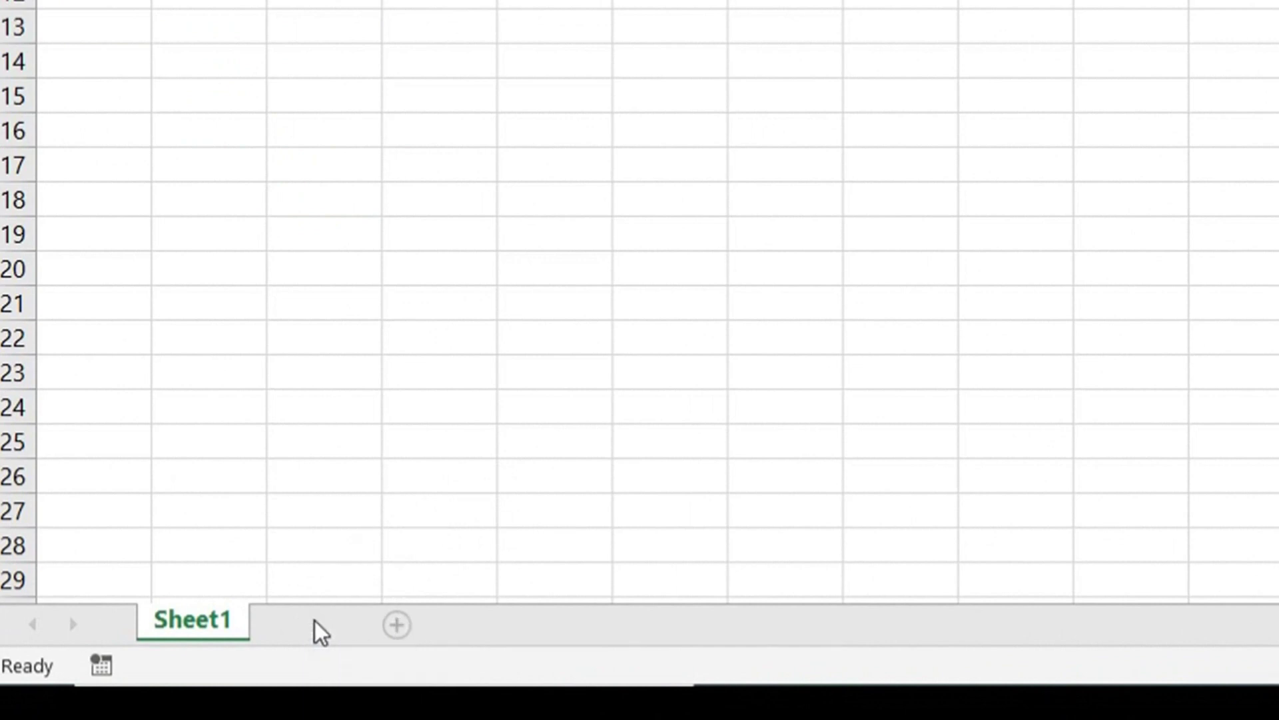
pyautogui.click(426, 624)
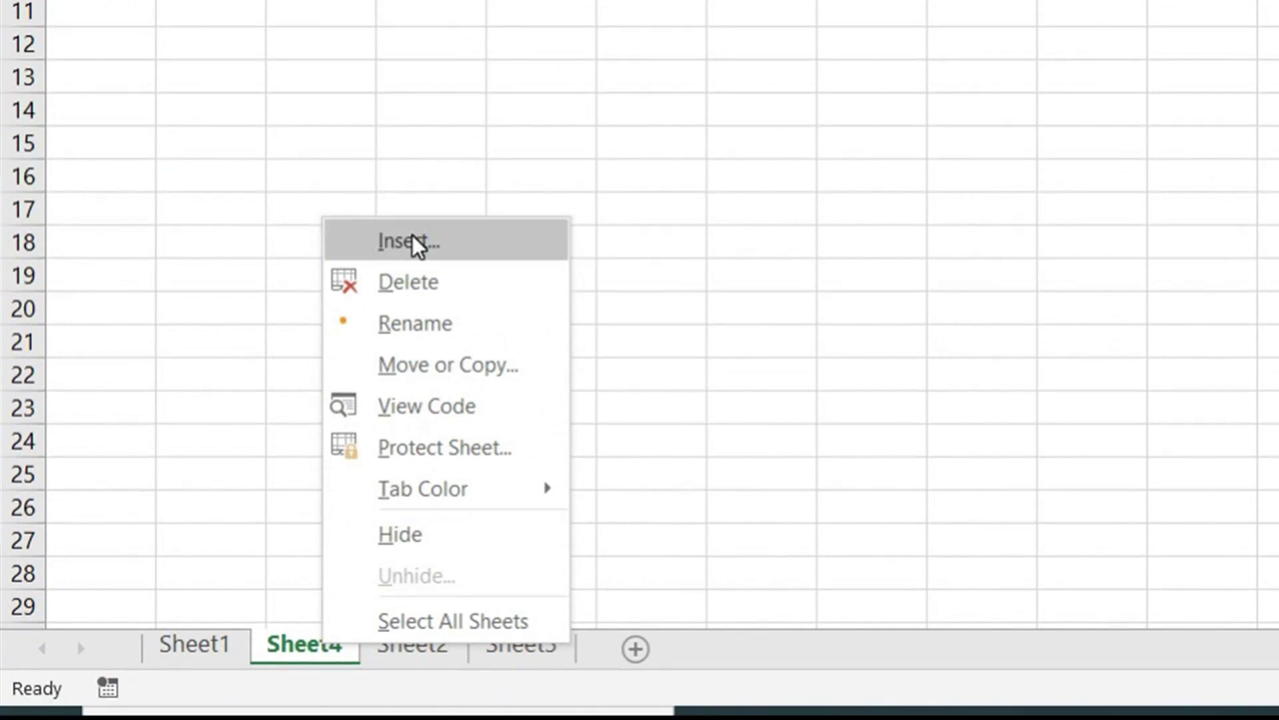
# - Insert a blank worksheet, Sheet5, in front of Sheet4
pyautogui.click(419, 244)
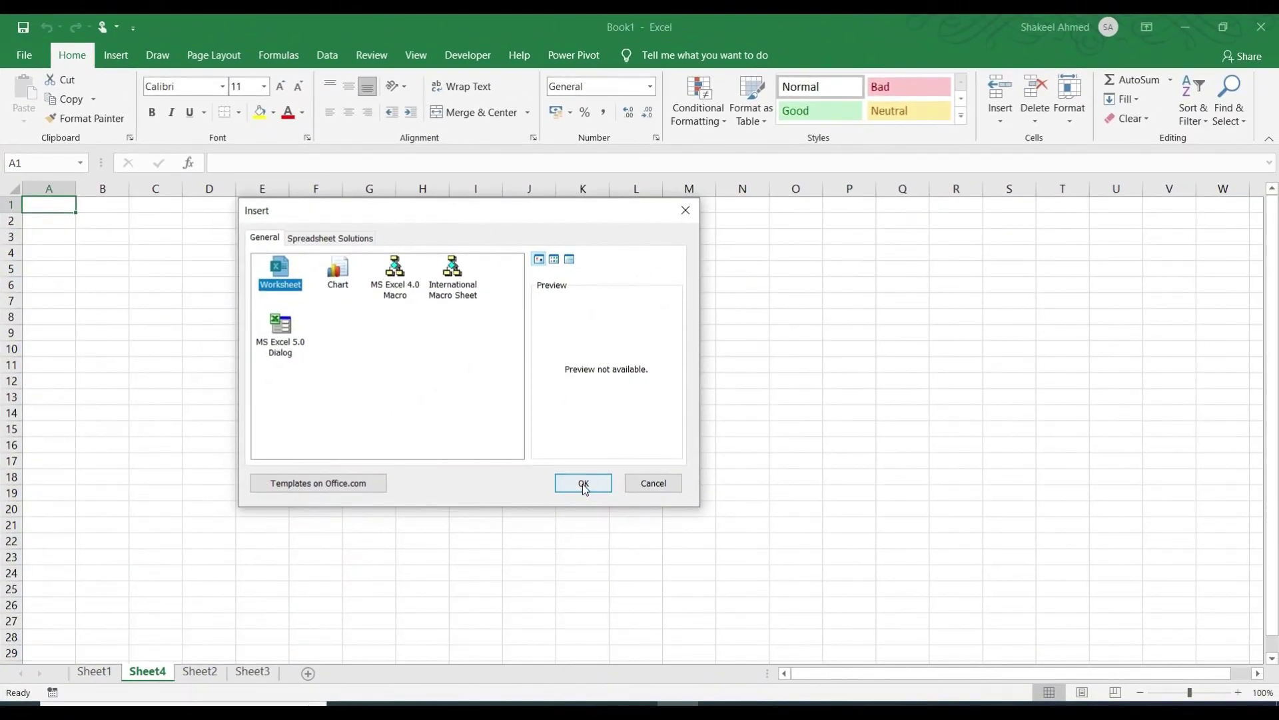
pyautogui.click(582, 484)
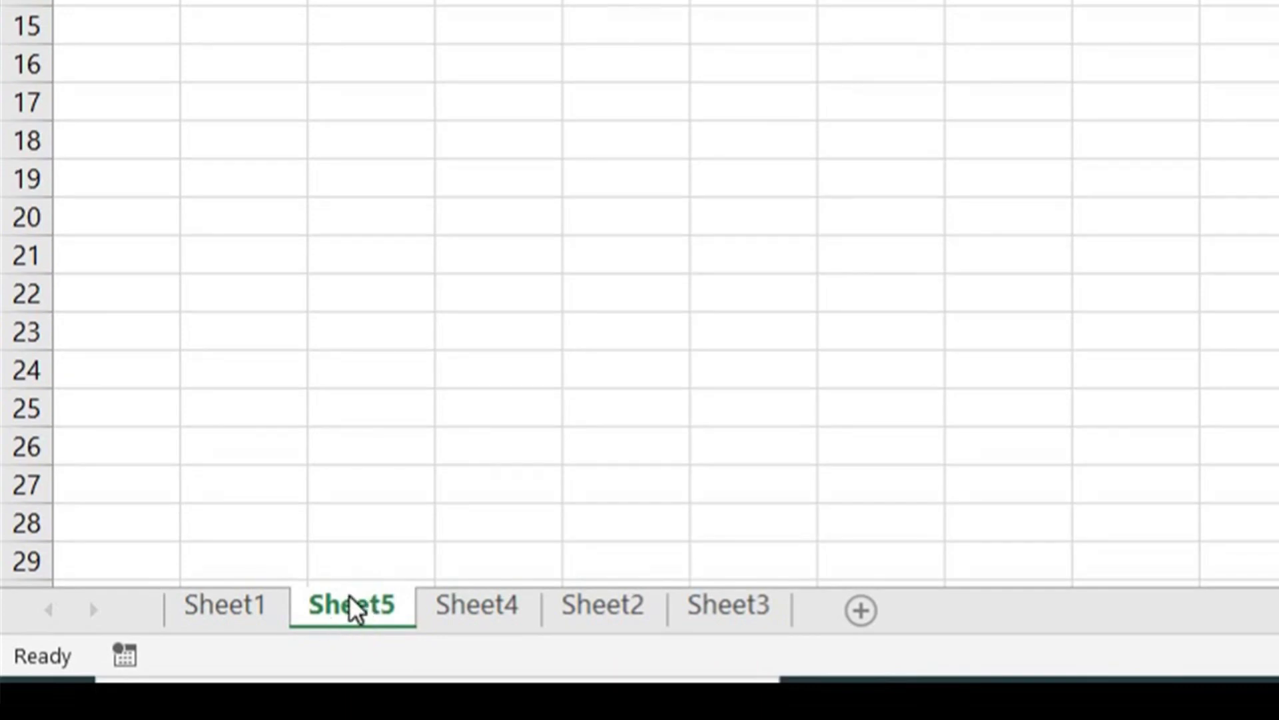
# - Delete the Sheet5 worksheet and enter 1 in cell C2
pyautogui.rightClick(351, 607)
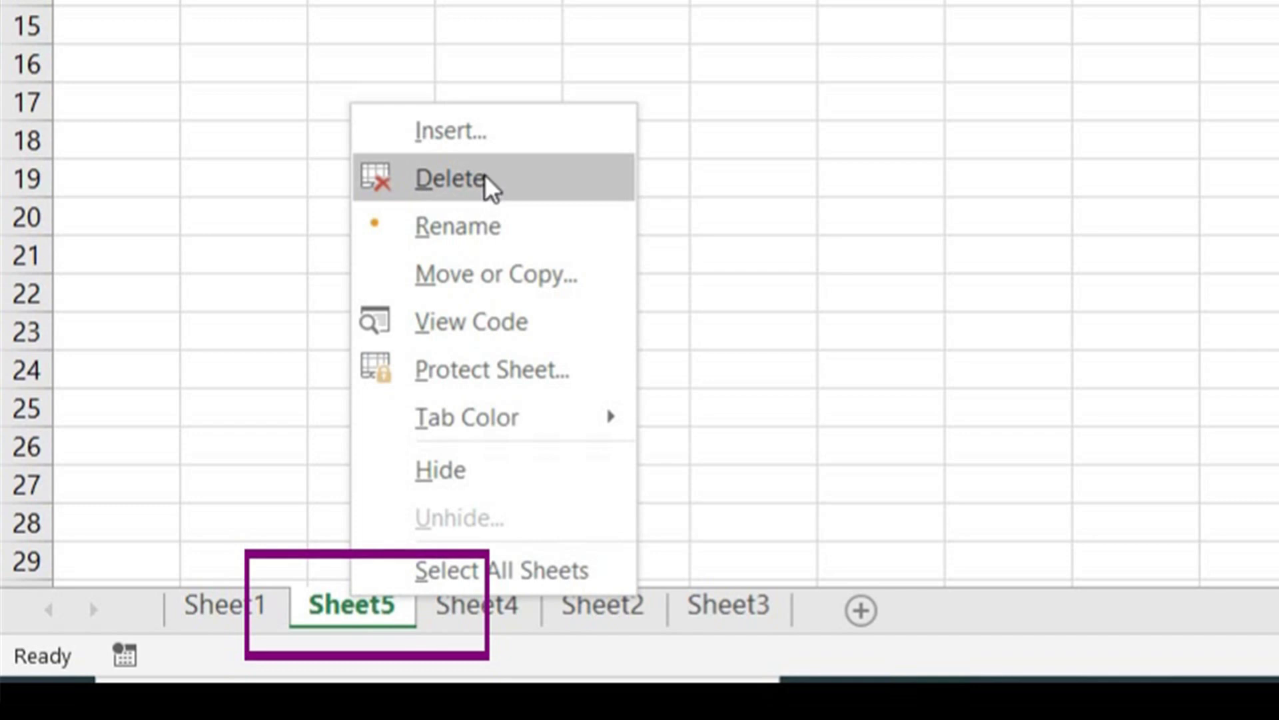
pyautogui.click(487, 180)
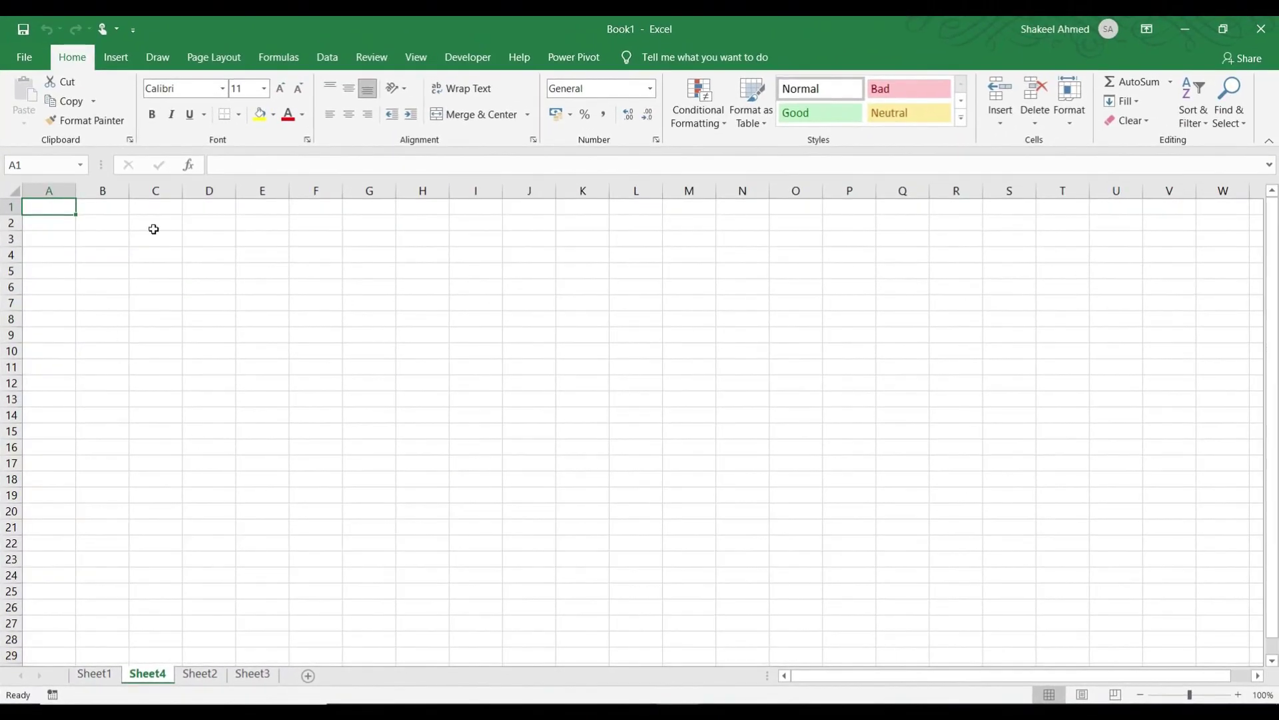
pyautogui.click(156, 226)
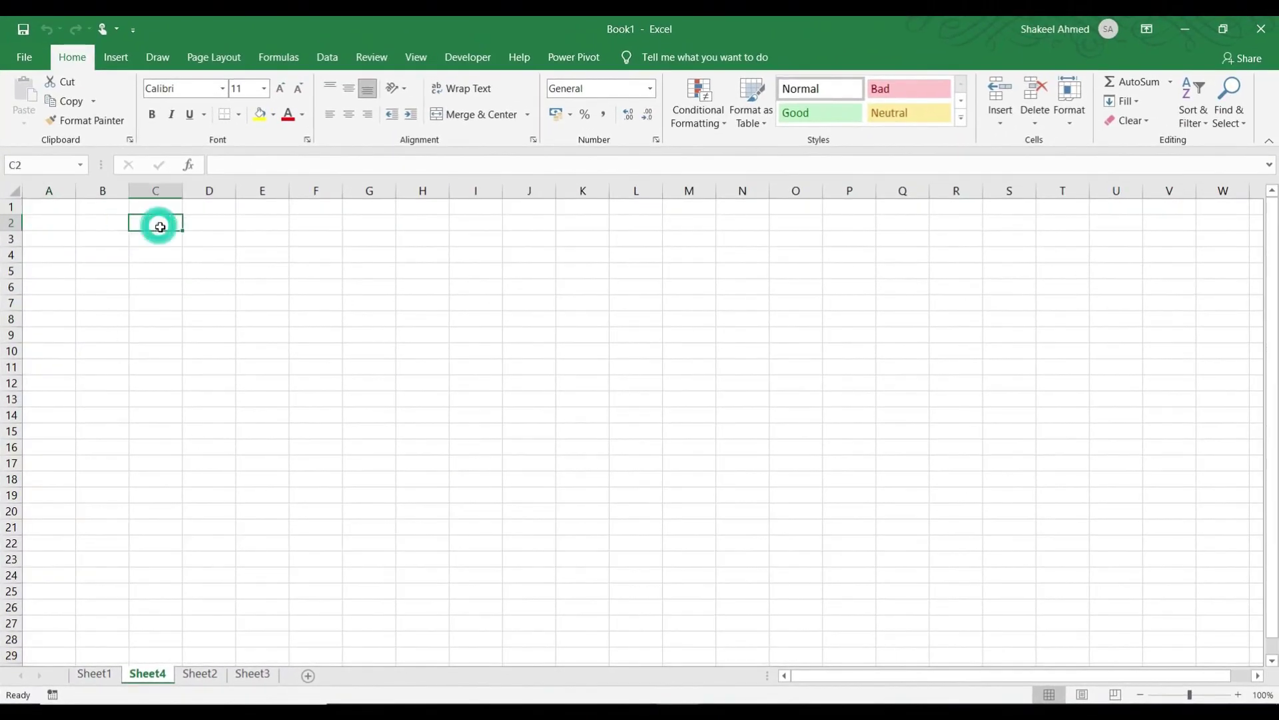
pyautogui.write('1')
pyautogui.press('Return')
pyautogui.write('1')
pyautogui.press('Return')
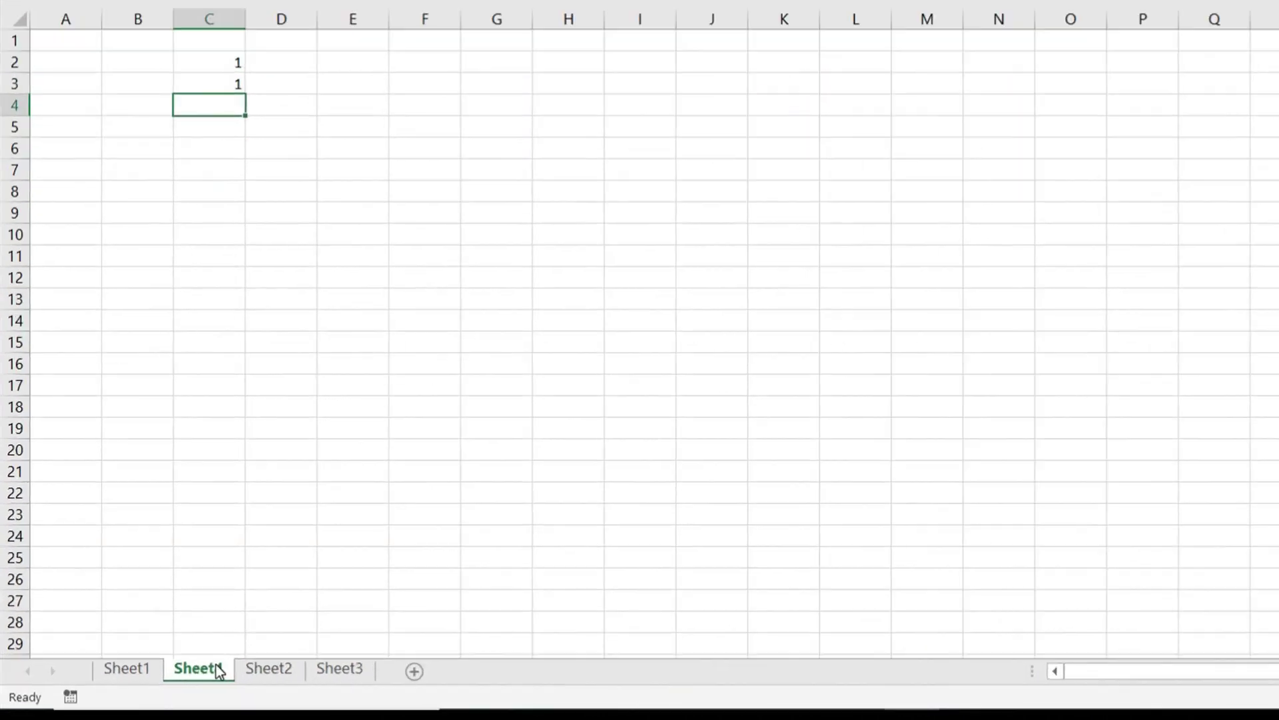
# - Permanently delete Sheet4, confirming the prompt, and return to Sheet1
pyautogui.rightClick(161, 674)
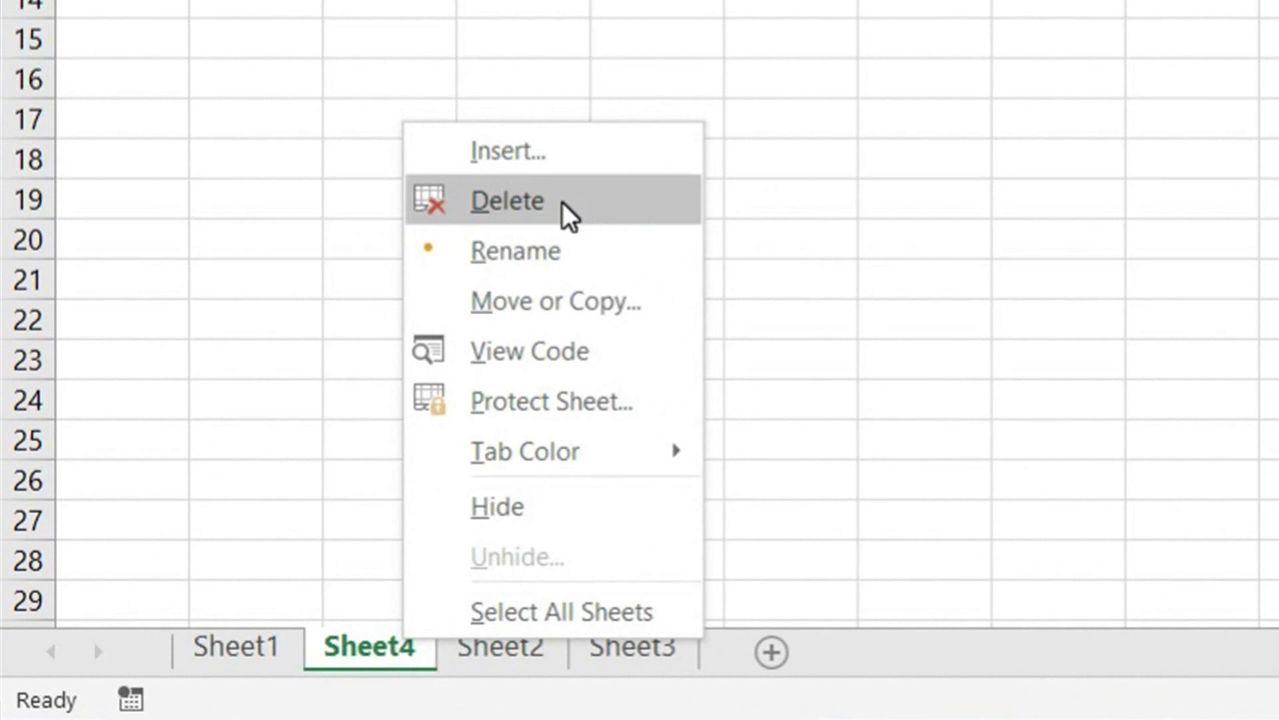
pyautogui.click(563, 203)
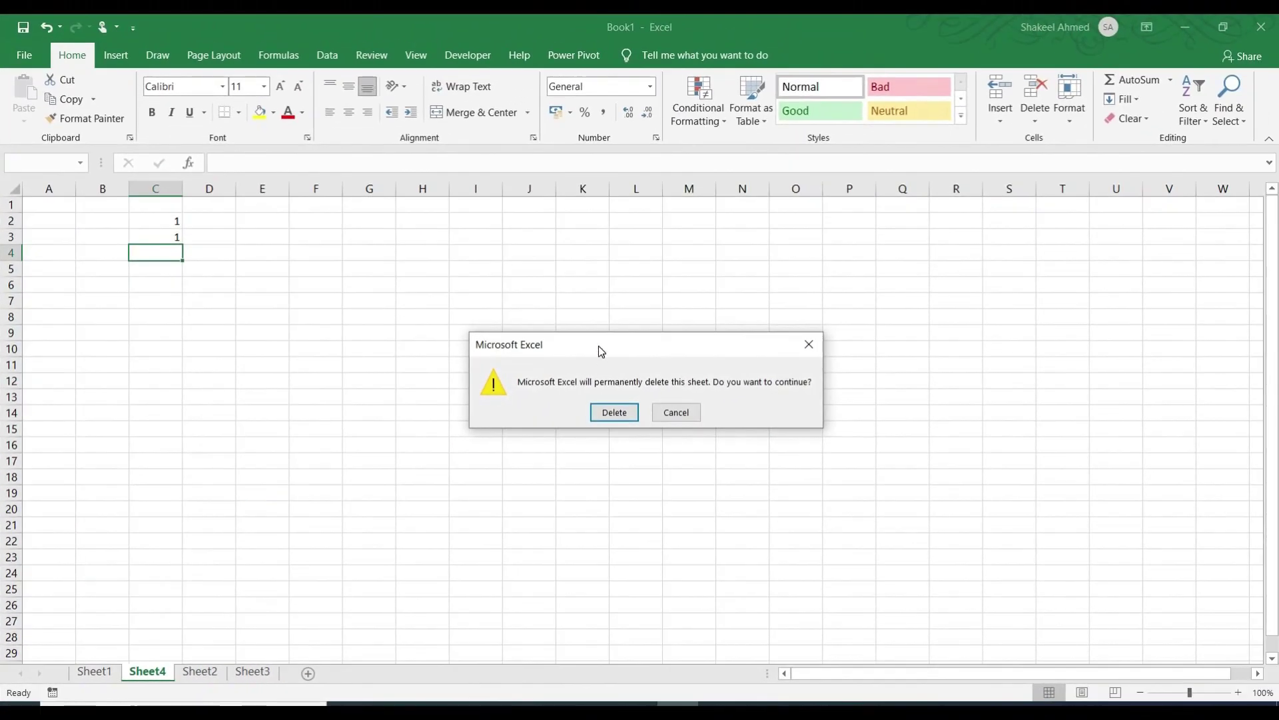
pyautogui.moveTo(854, 200); pyautogui.dragTo(857, 91)
pyautogui.moveTo(600, 269); pyautogui.dragTo(599, 269)
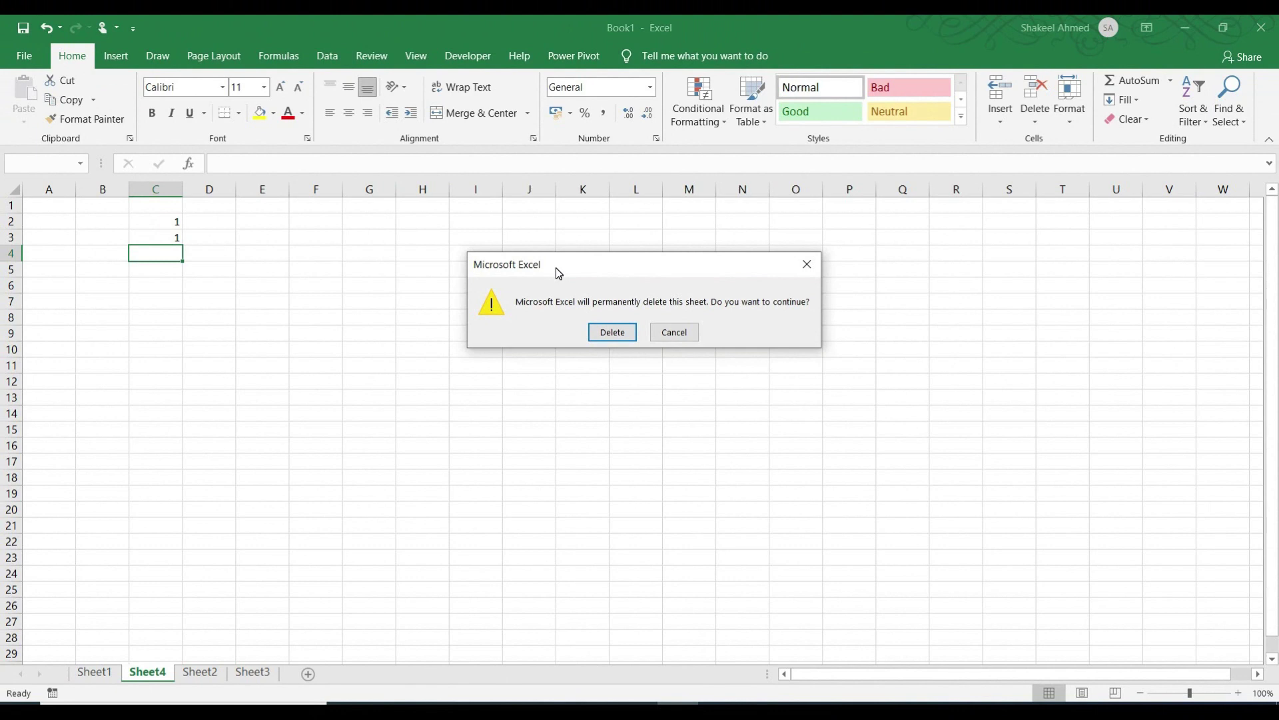
pyautogui.click(622, 337)
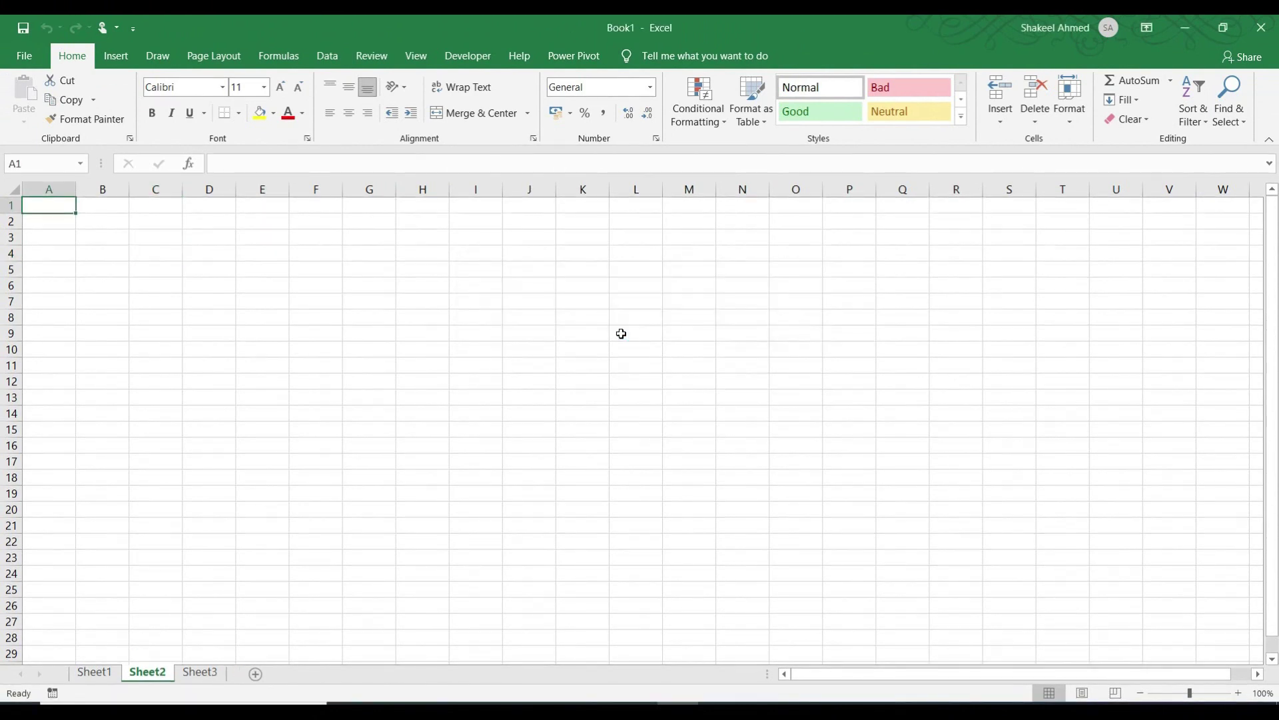
pyautogui.click(107, 675)
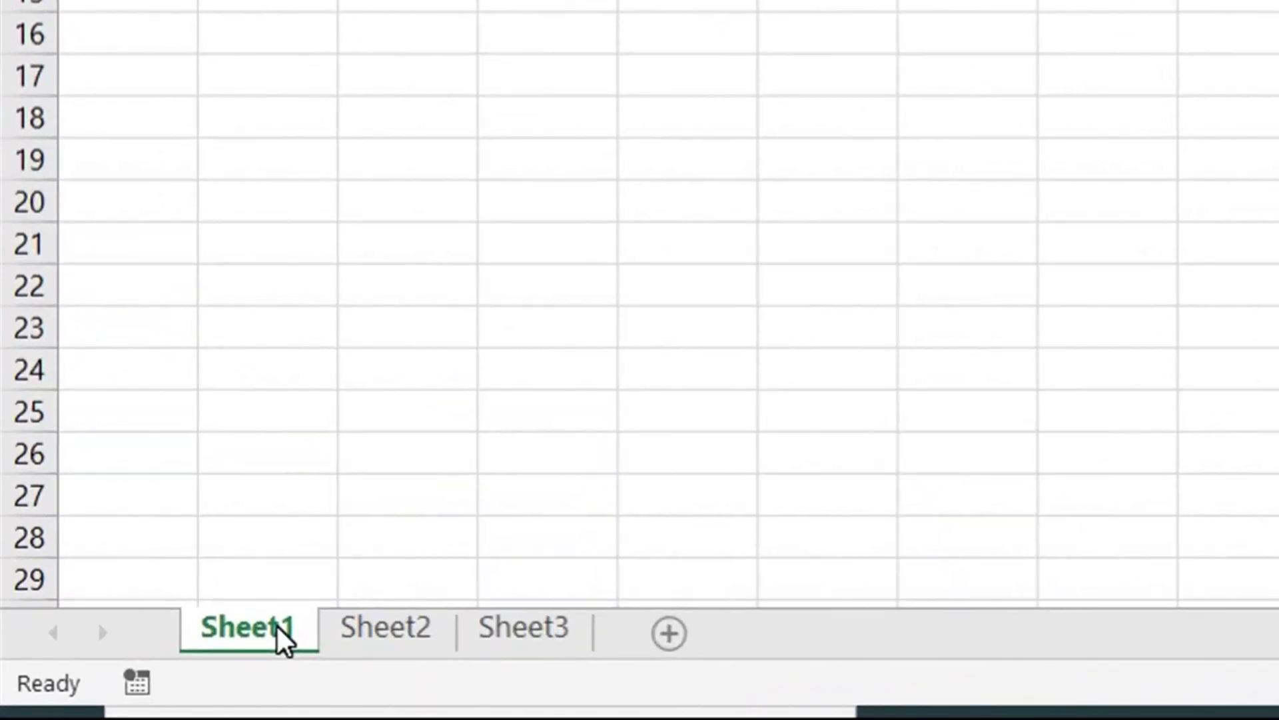
# - Rename Sheet1 to Product1 and Sheet2 to Product2
pyautogui.rightClick(283, 639)
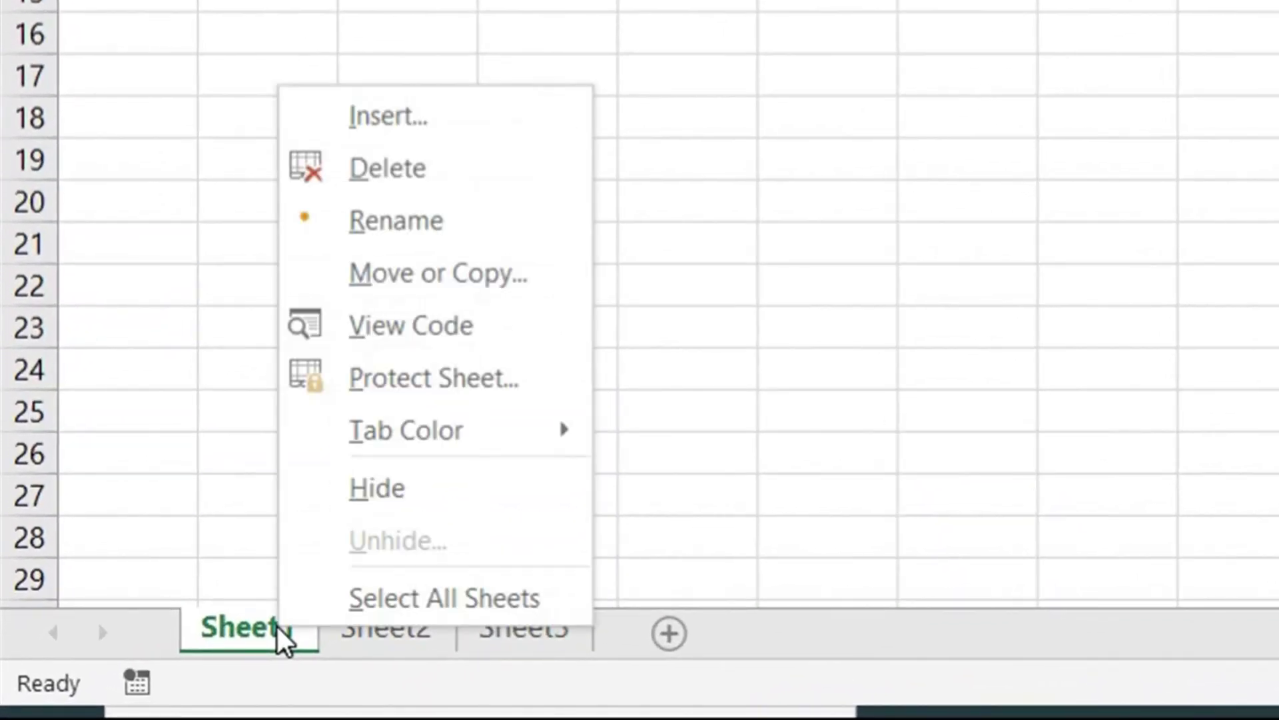
pyautogui.click(461, 220)
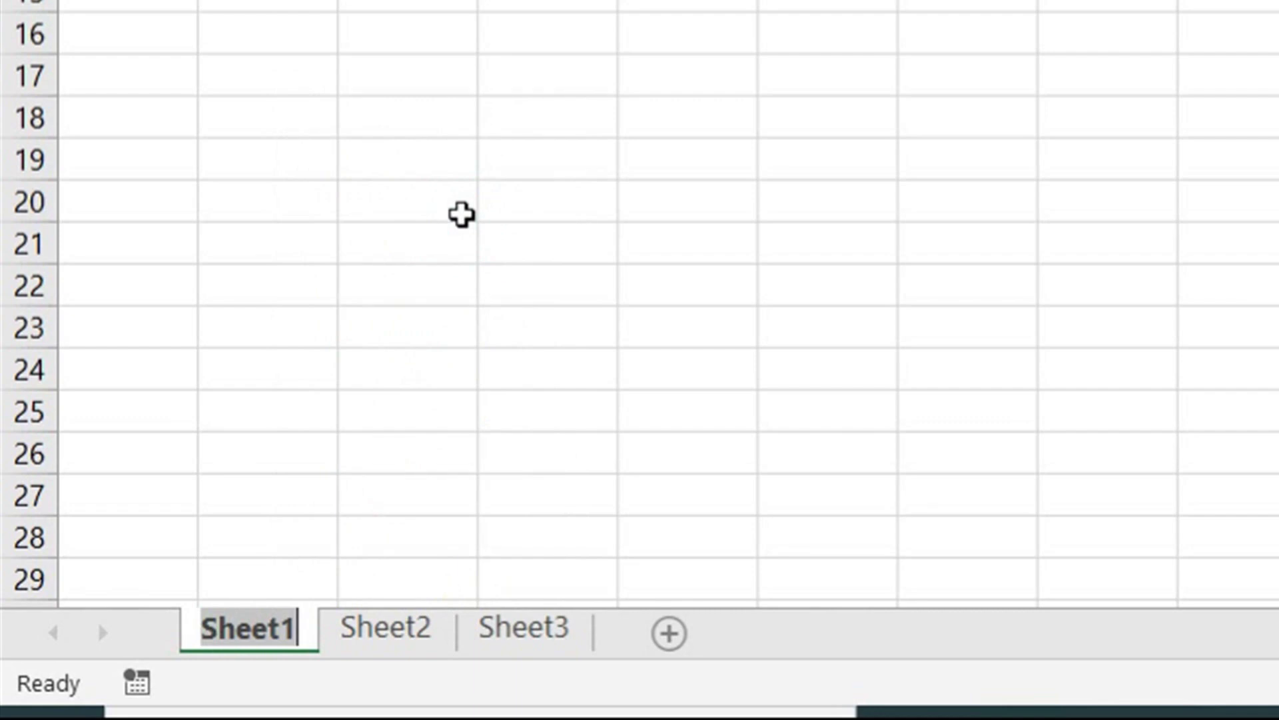
pyautogui.write('Prod')
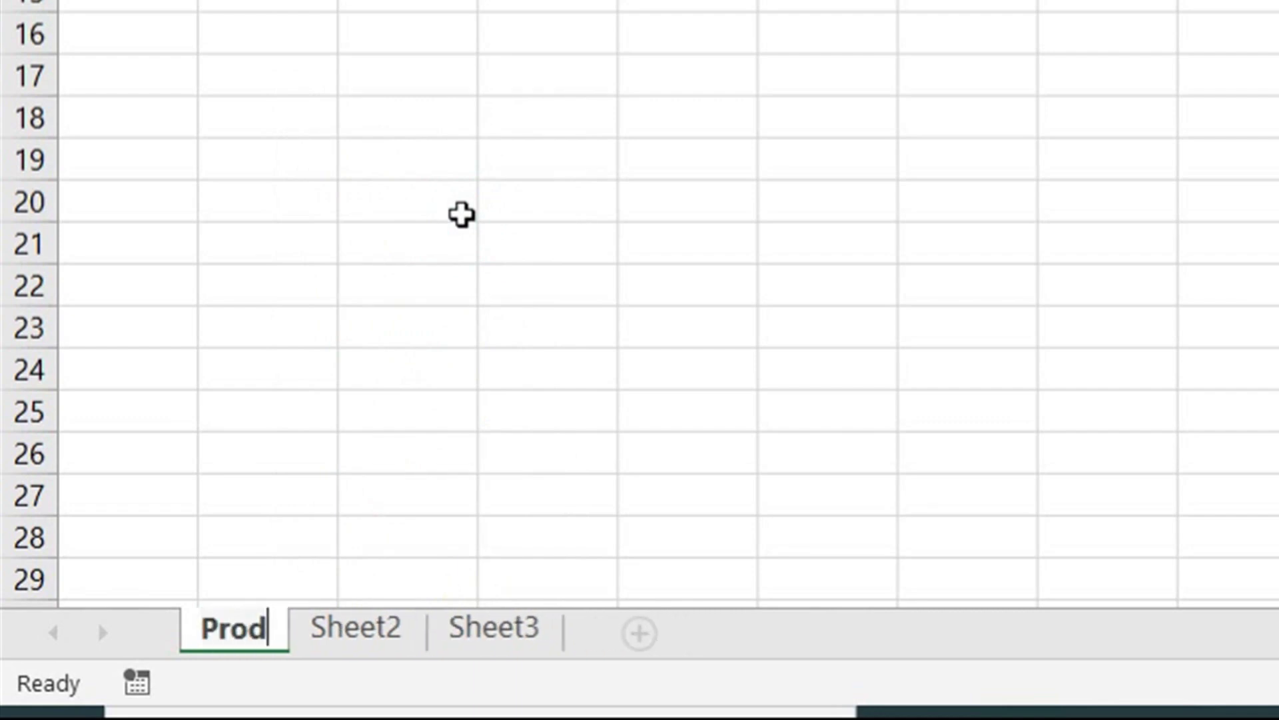
pyautogui.write('uct1')
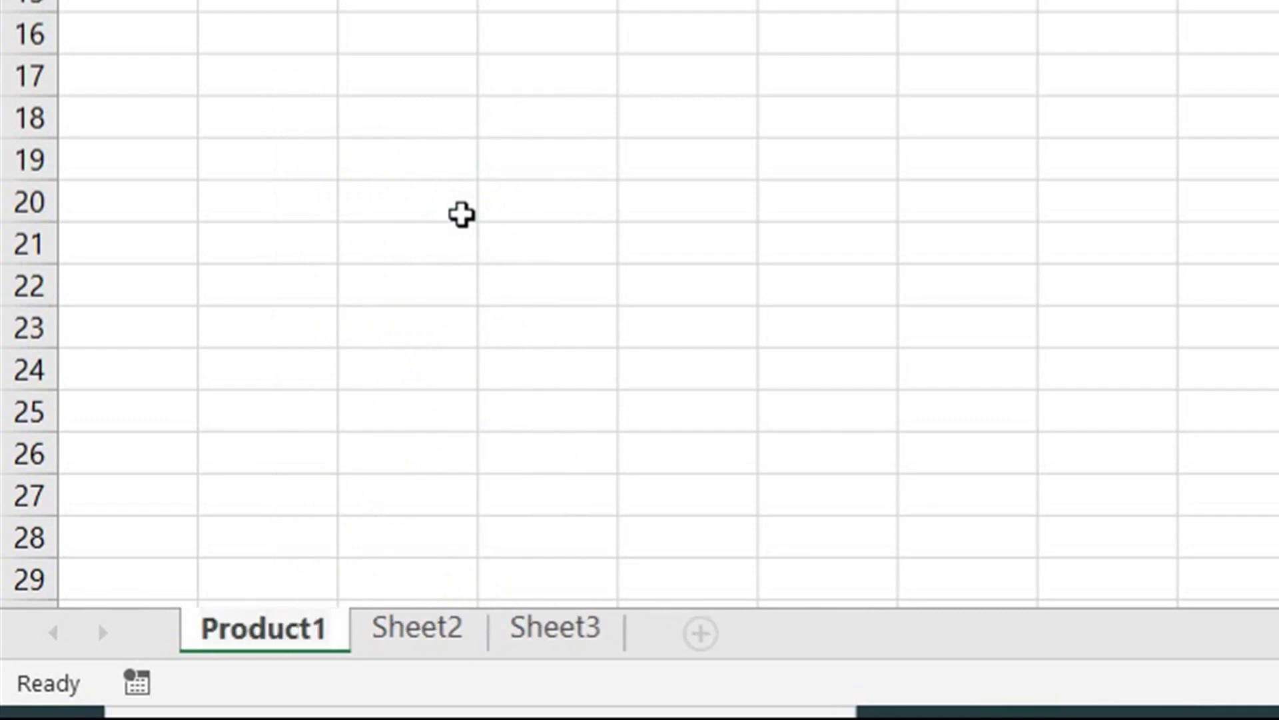
pyautogui.press('Return')
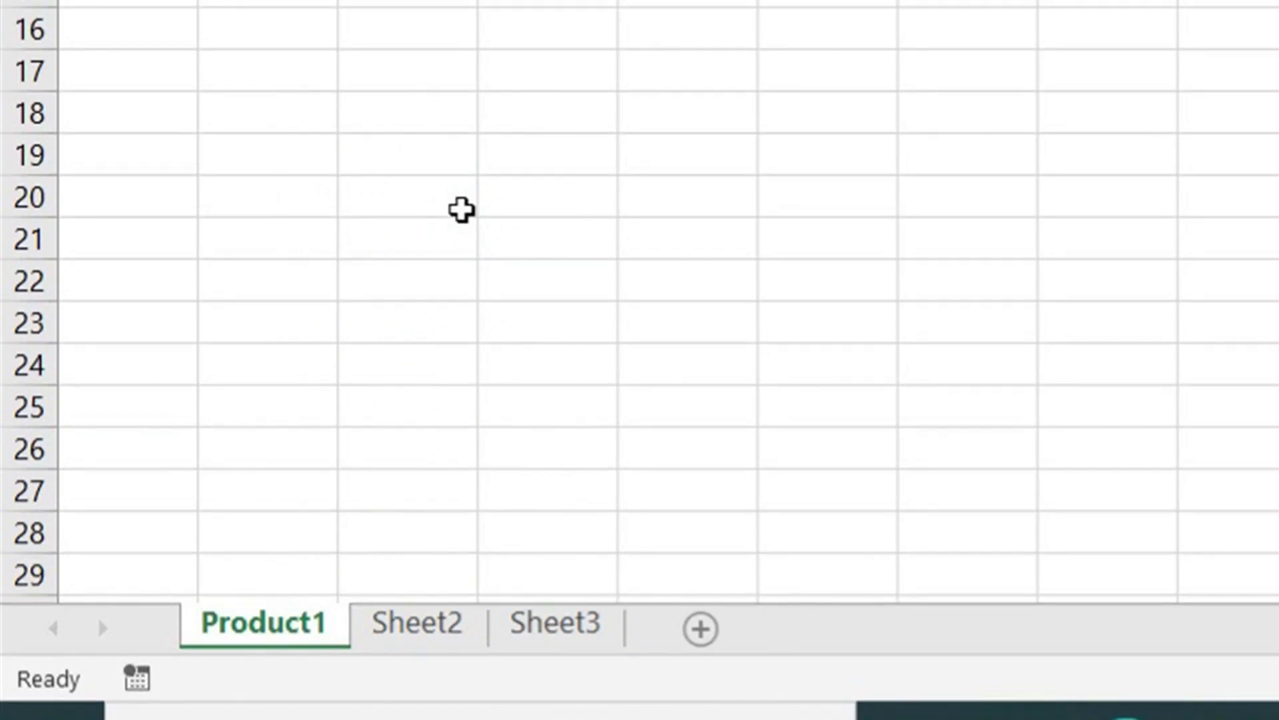
pyautogui.doubleClick(430, 633)
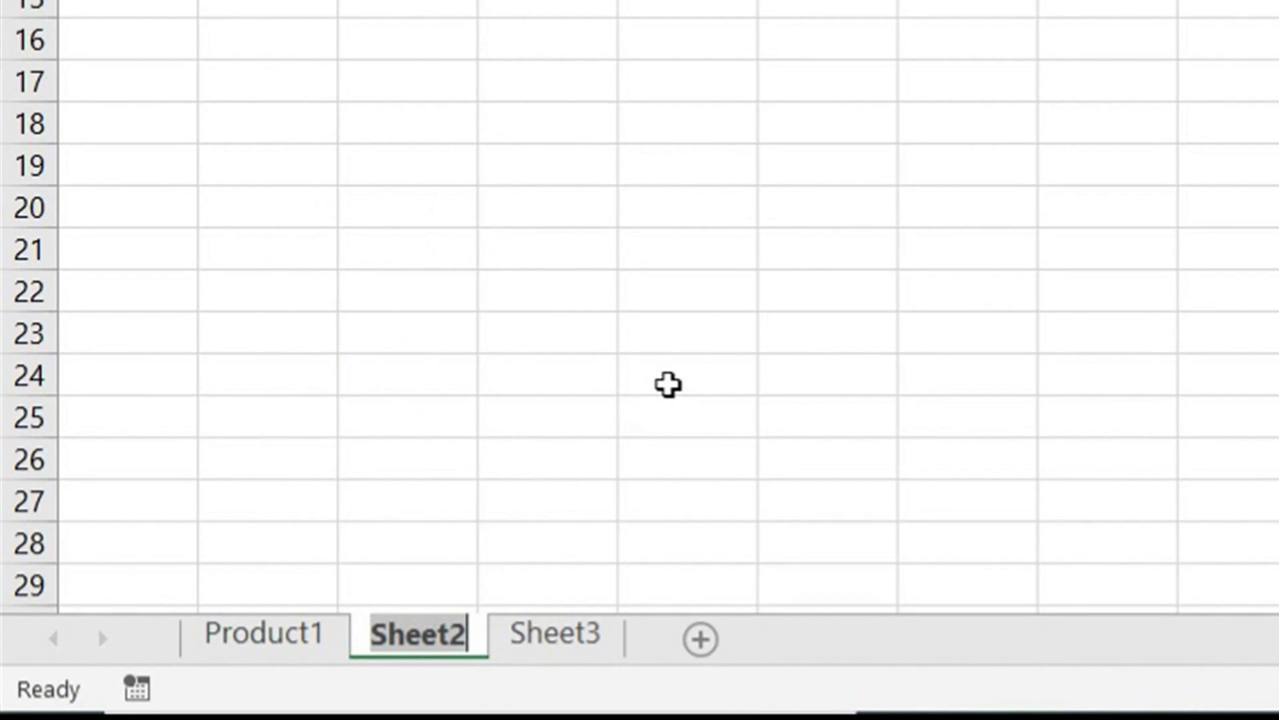
pyautogui.write('Product')
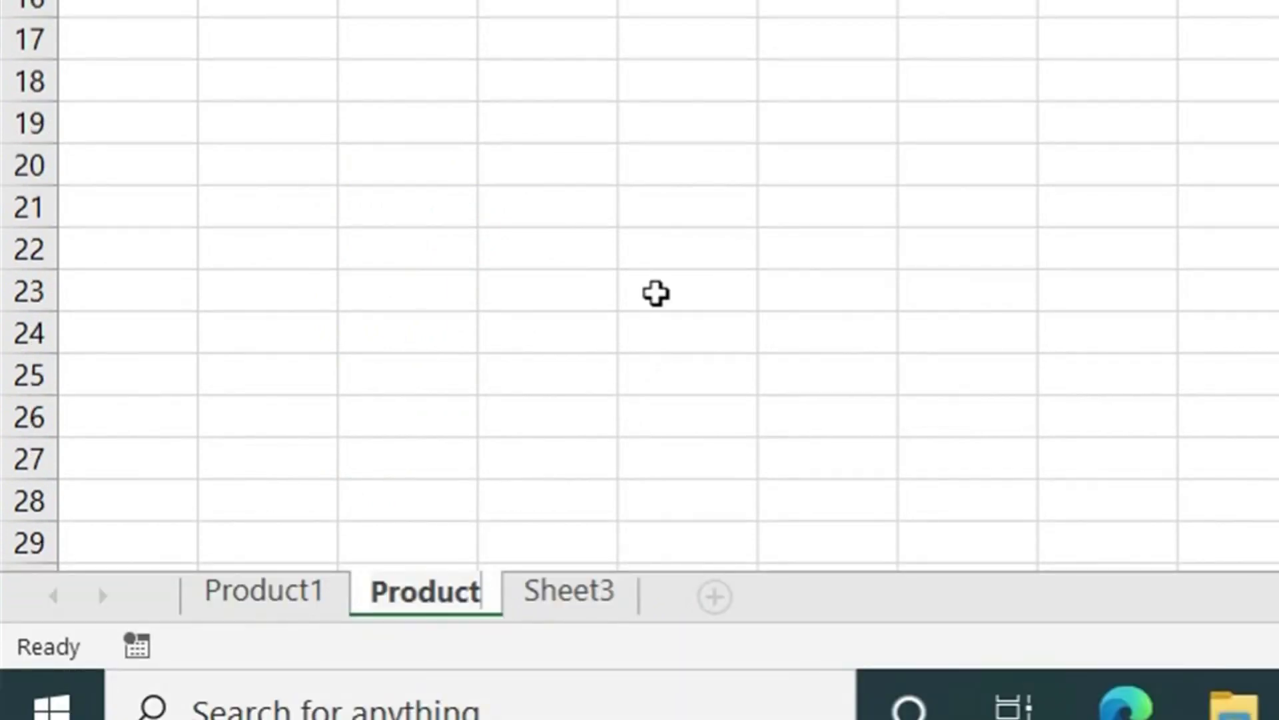
pyautogui.write('2')
pyautogui.press('Return')
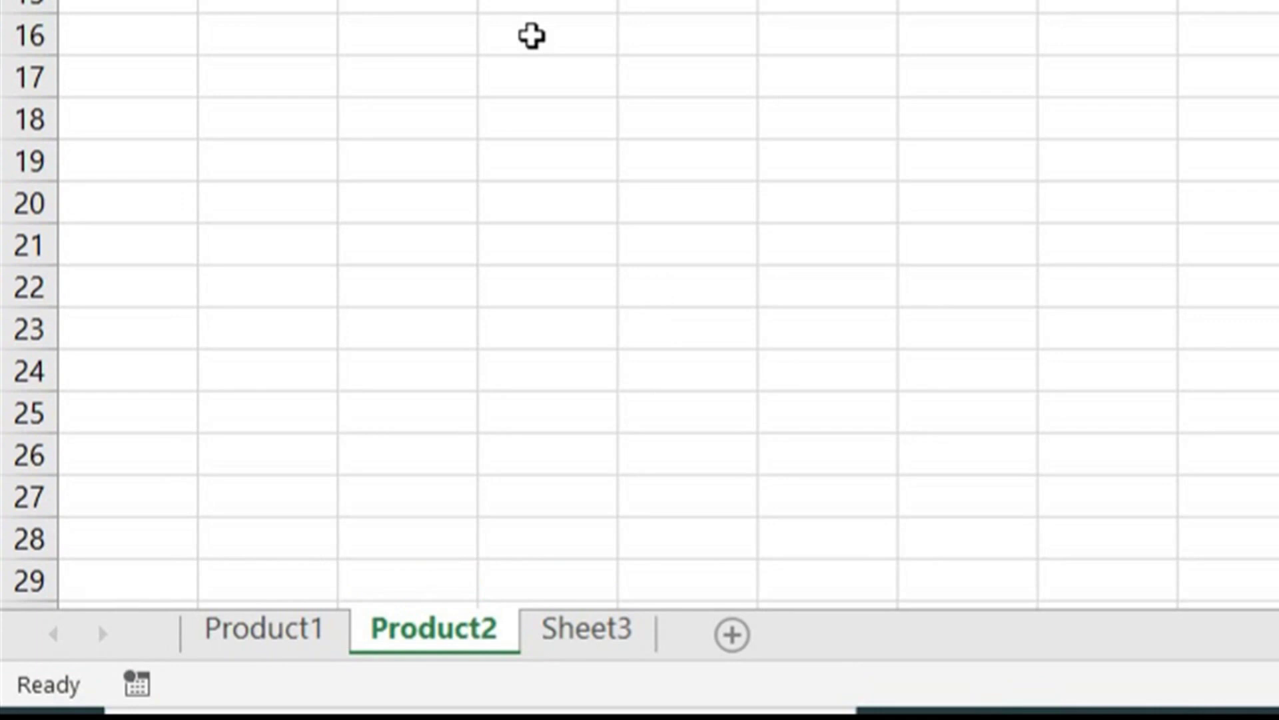
# - Move Product1 after Sheet3, fill C6:C10 with sd, fd, d, dsf, dfdfd, and copy it to the front
pyautogui.click(286, 641)
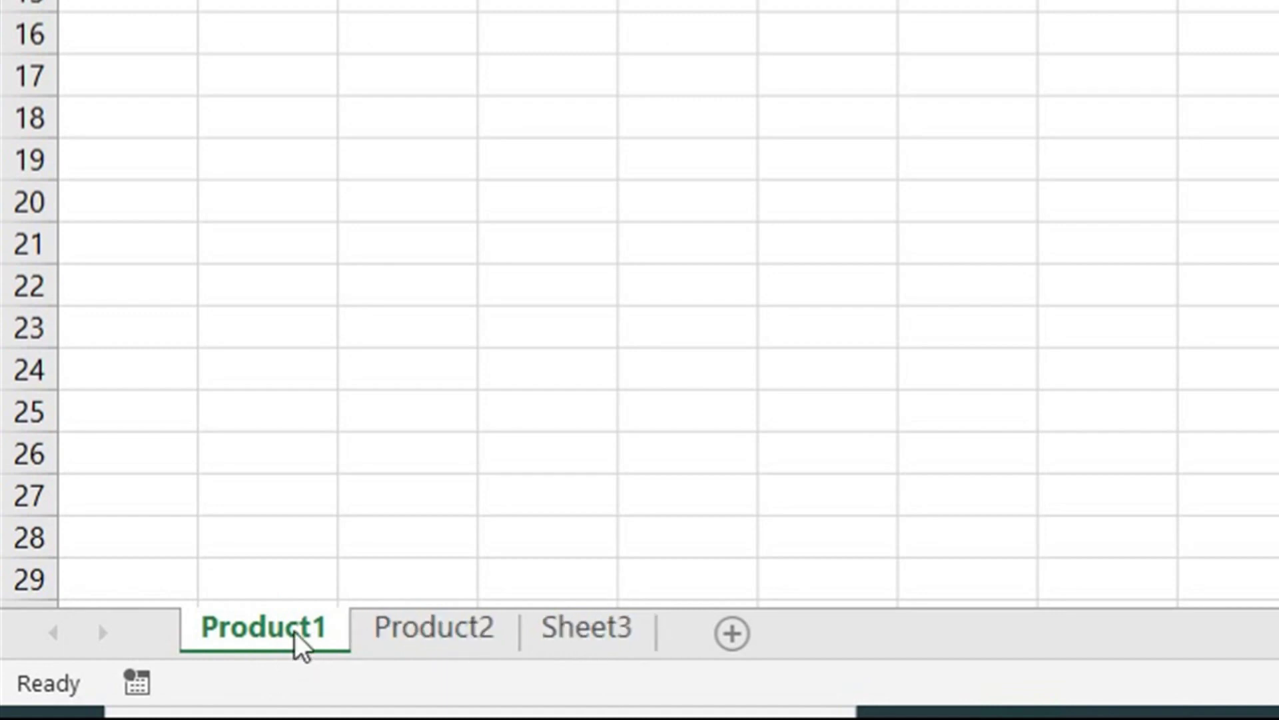
pyautogui.moveTo(298, 643); pyautogui.dragTo(717, 544)
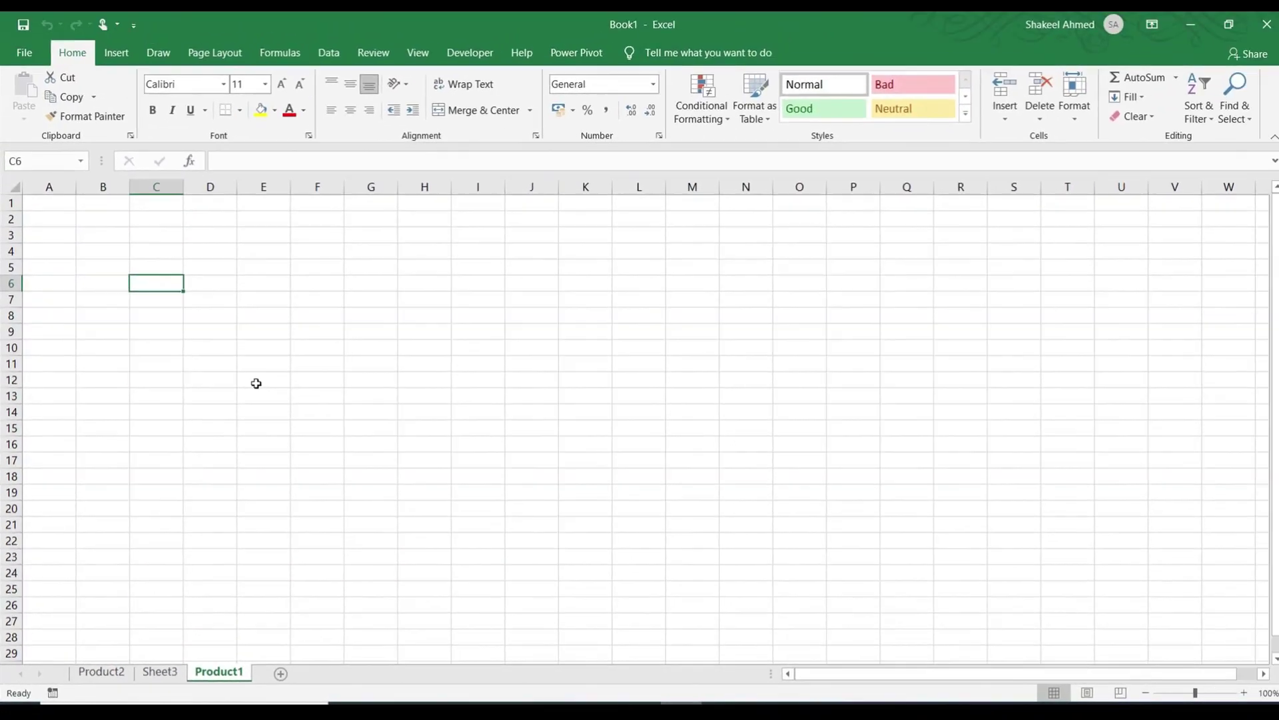
pyautogui.write('sd fd')
pyautogui.press('Return')
pyautogui.write('d dsf d')
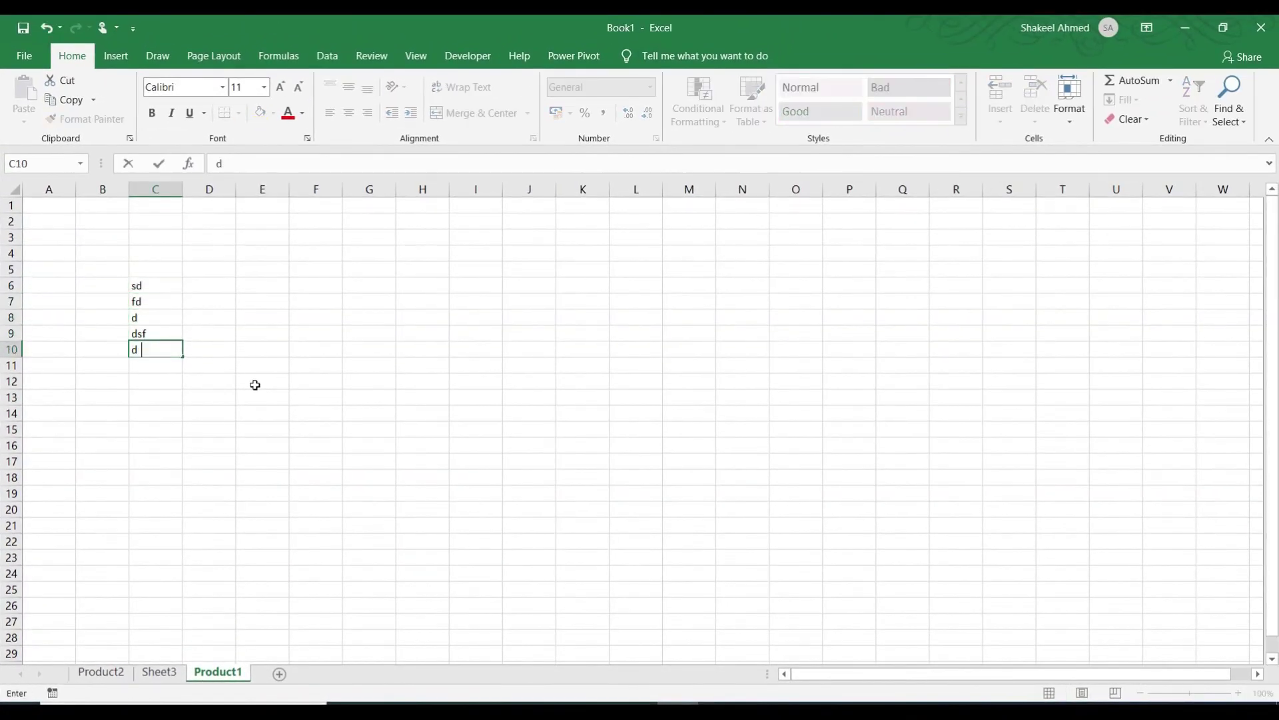
pyautogui.write('fdfd')
pyautogui.press('Return')
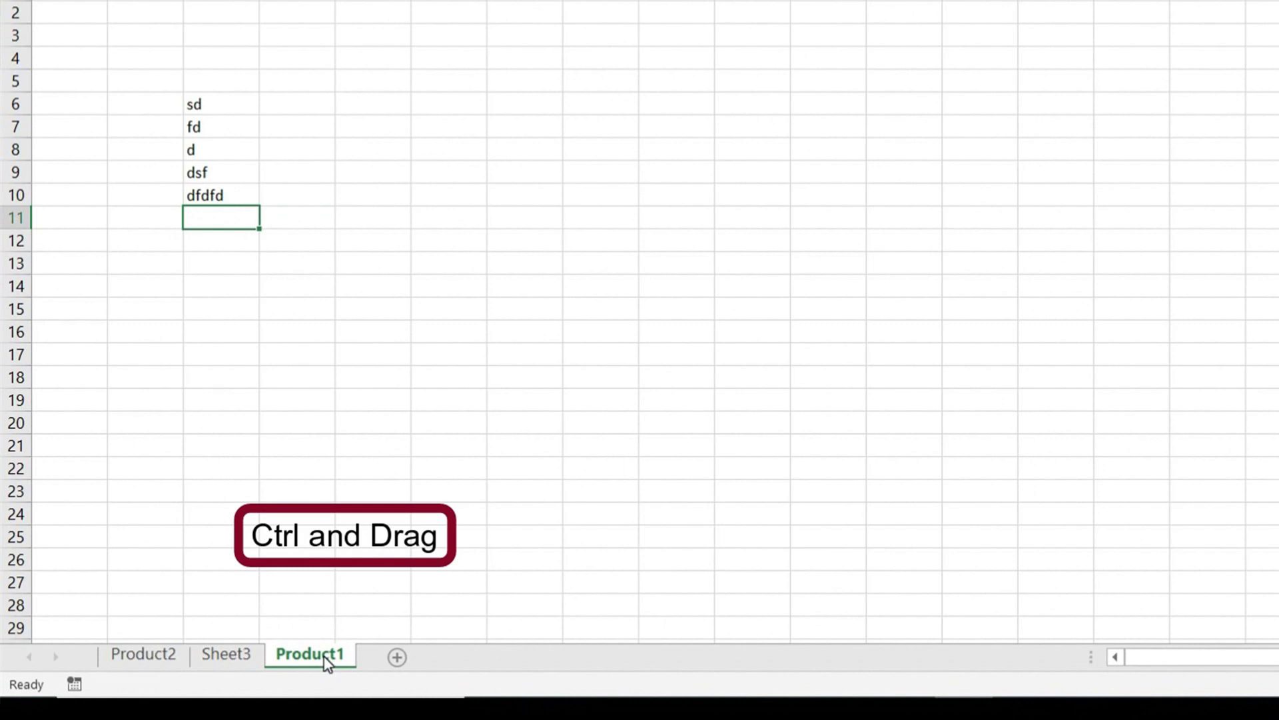
pyautogui.moveTo(326, 663); pyautogui.dragTo(122, 591)
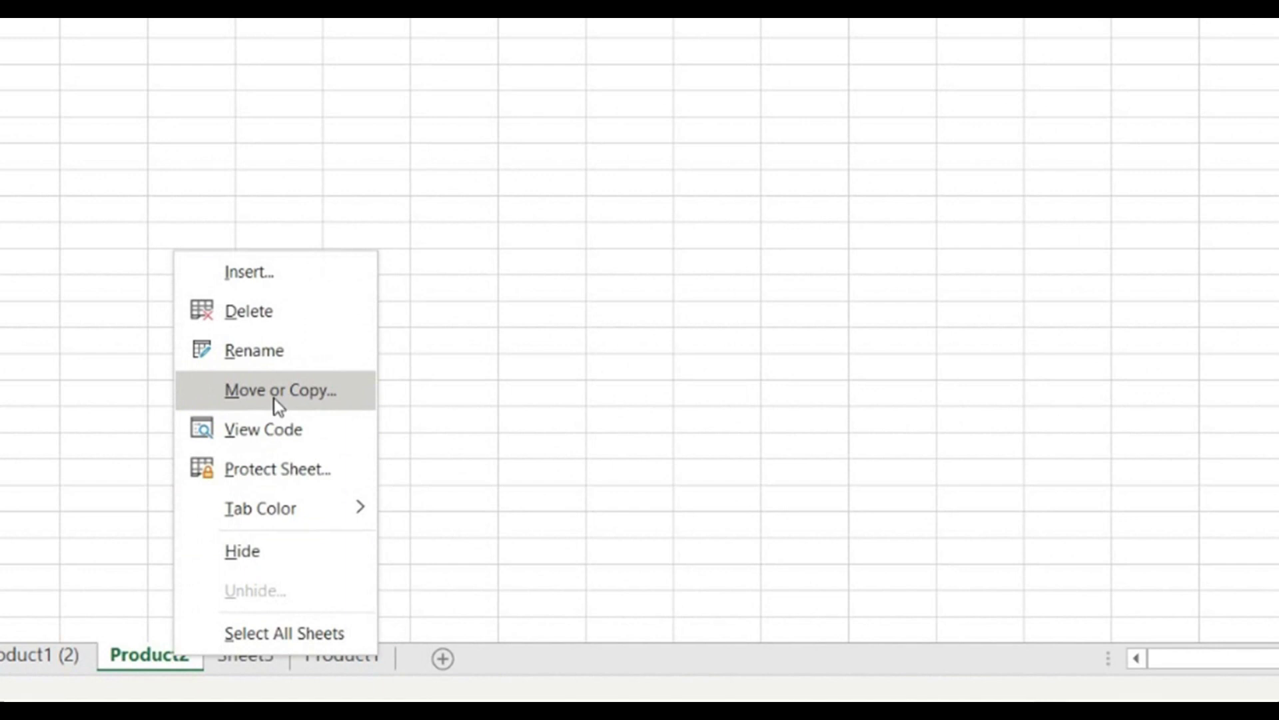
# - Move Product2 to the end of the workbook via Move or Copy
pyautogui.click(274, 398)
pyautogui.moveTo(223, 206); pyautogui.dragTo(431, 89)
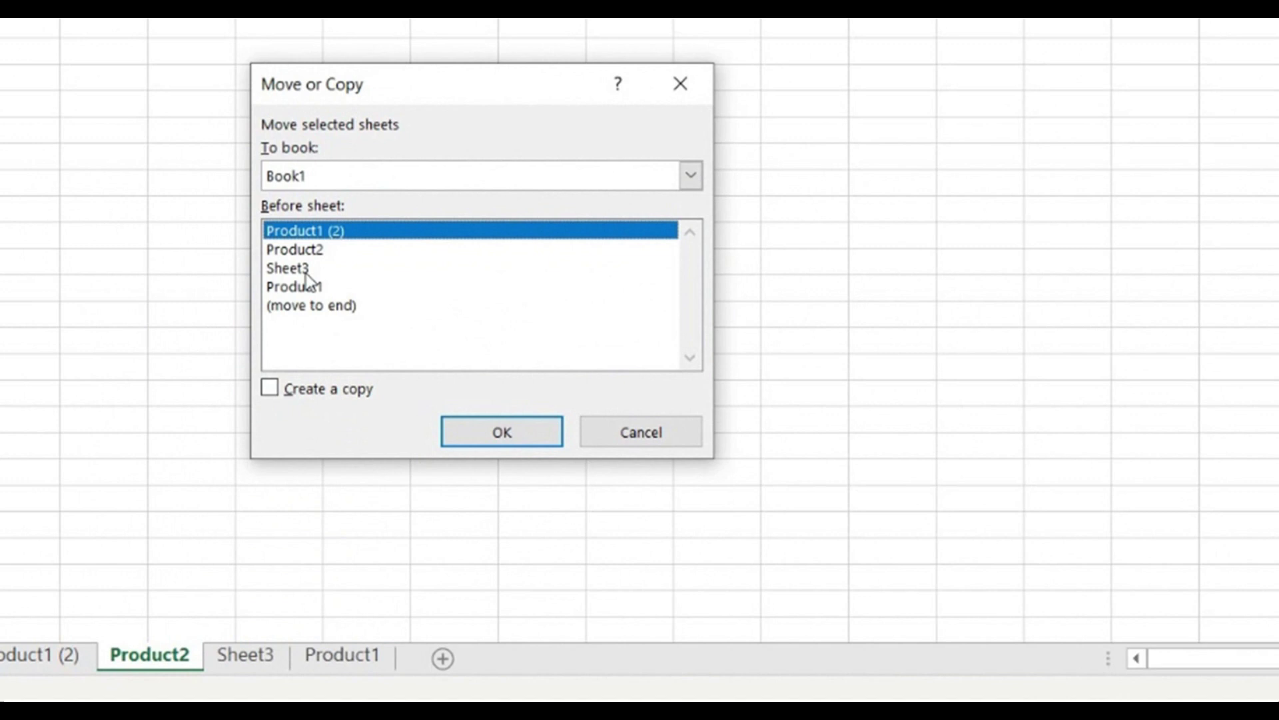
pyautogui.click(308, 307)
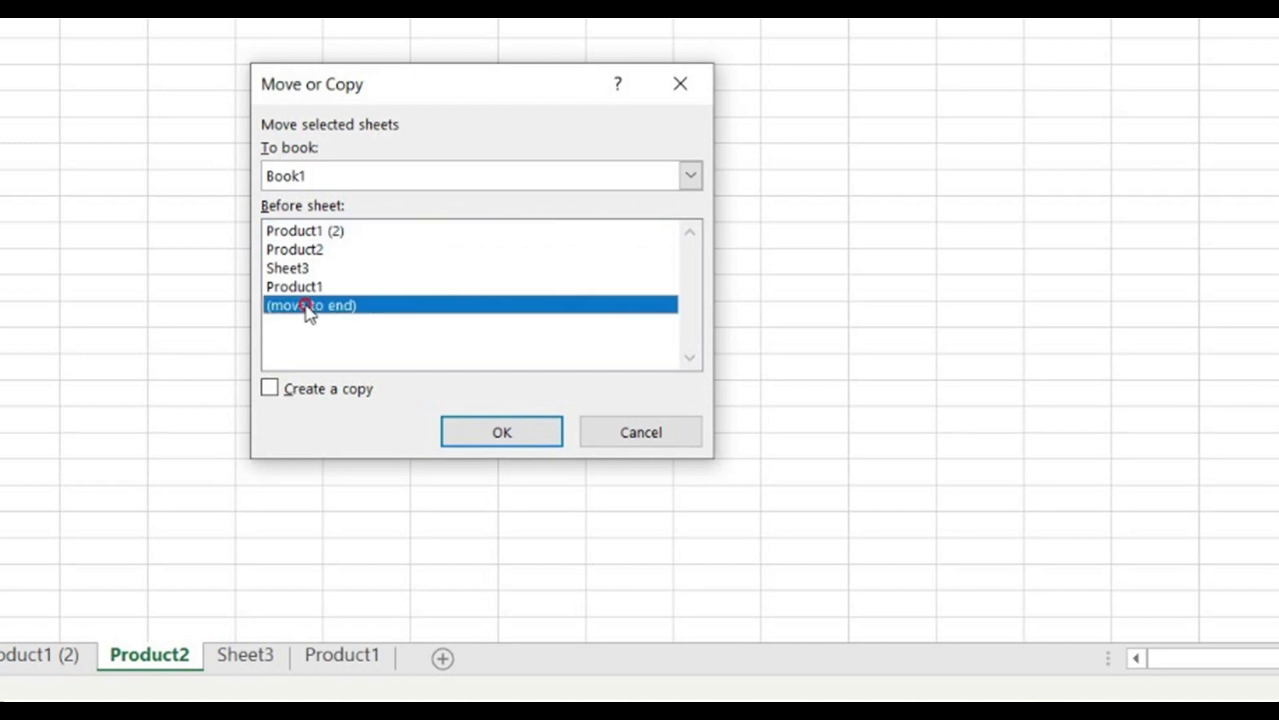
pyautogui.click(501, 433)
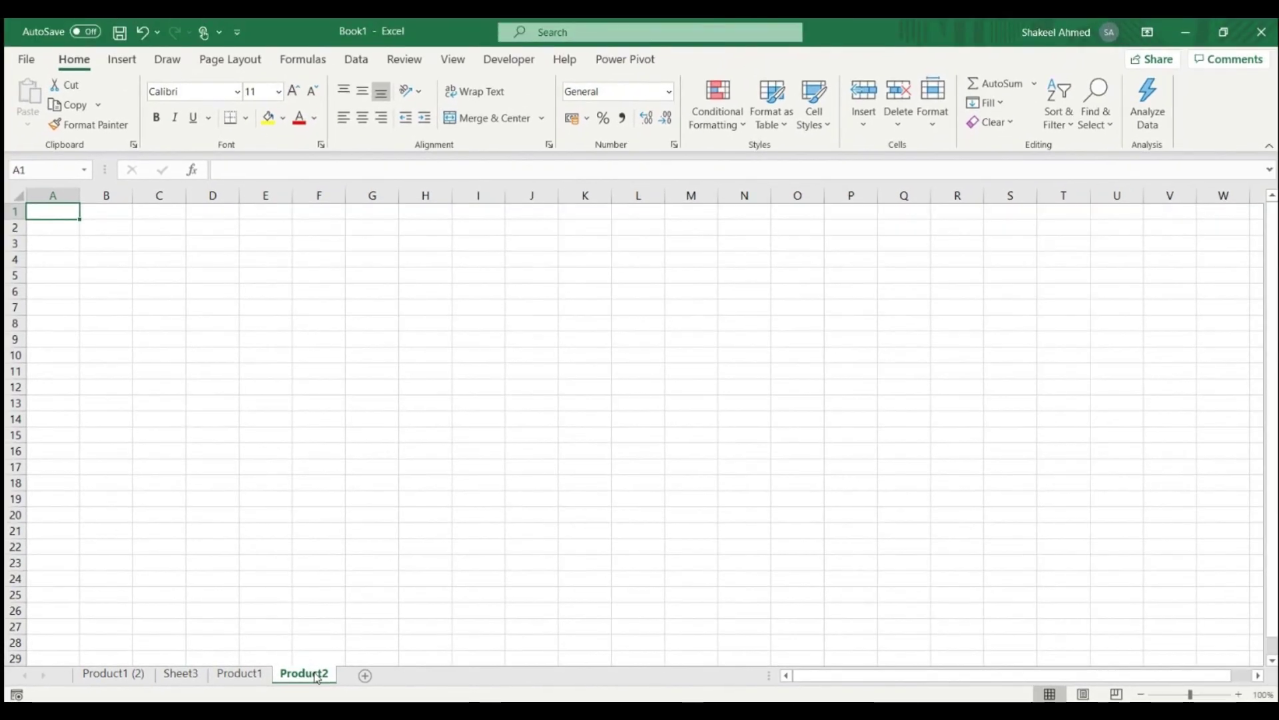
# - Create a copy of Product2, Product2 (2), placed before Sheet3
pyautogui.rightClick(316, 676)
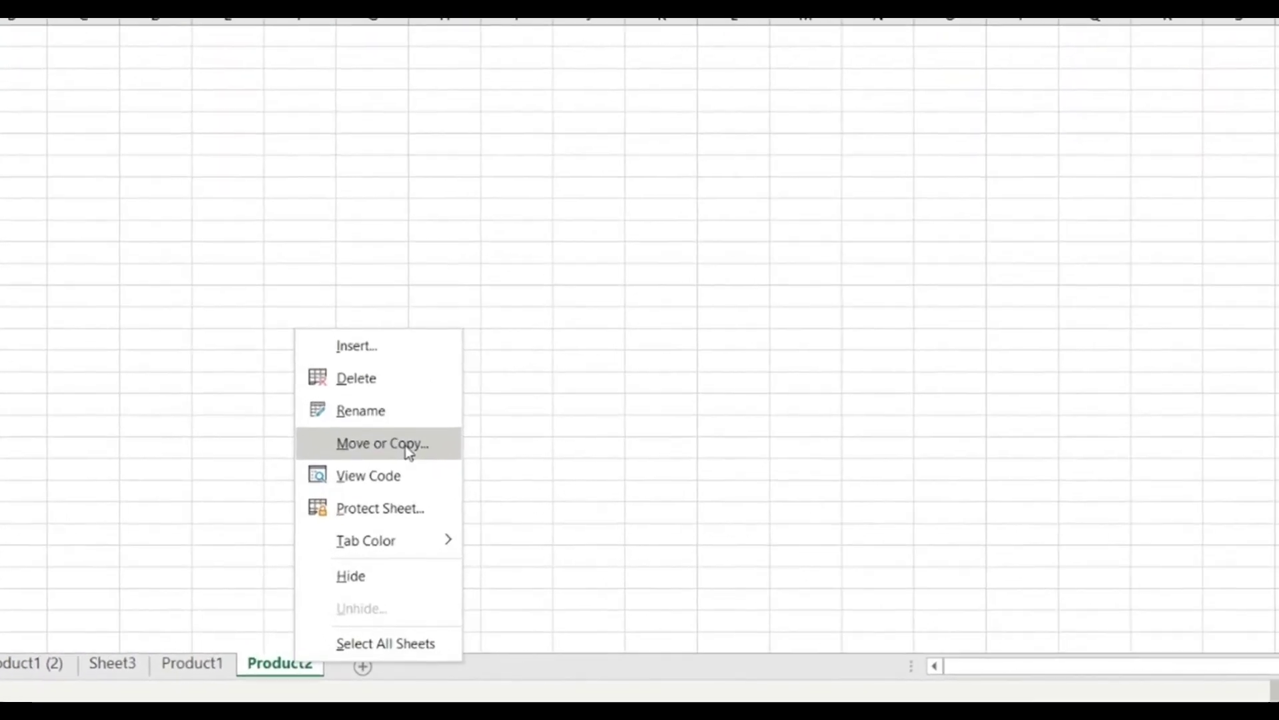
pyautogui.click(406, 445)
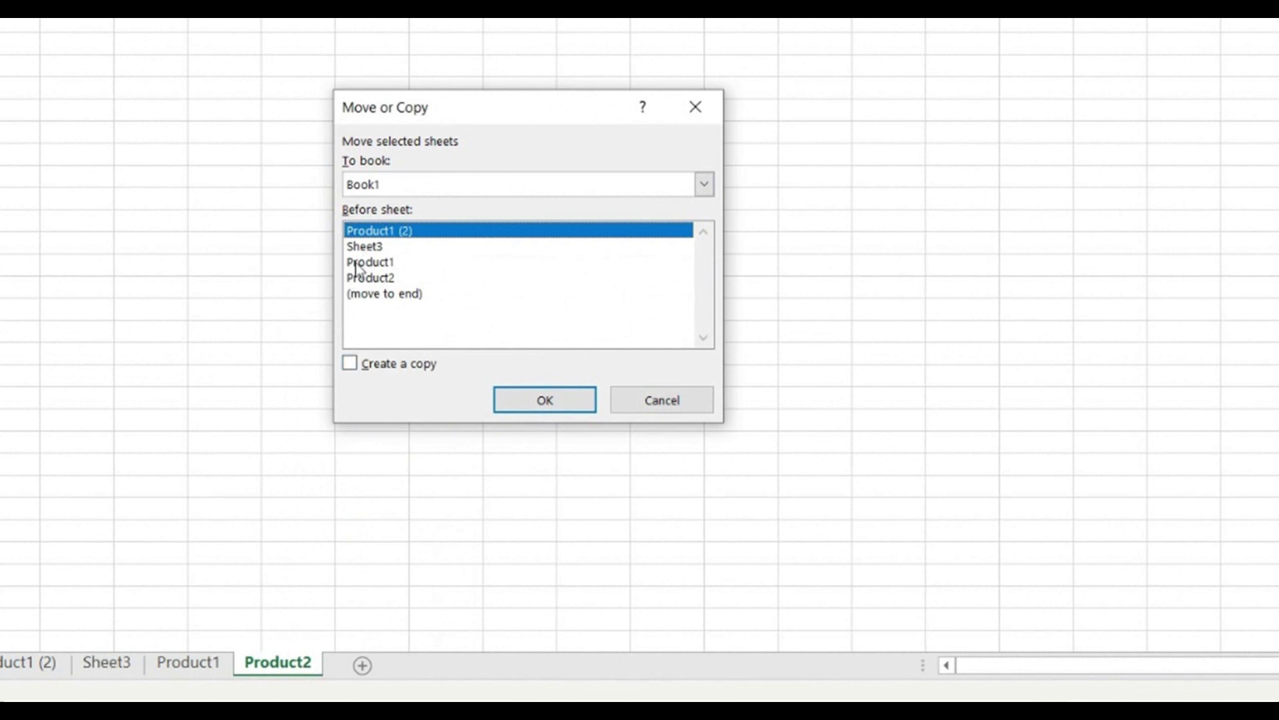
pyautogui.click(371, 249)
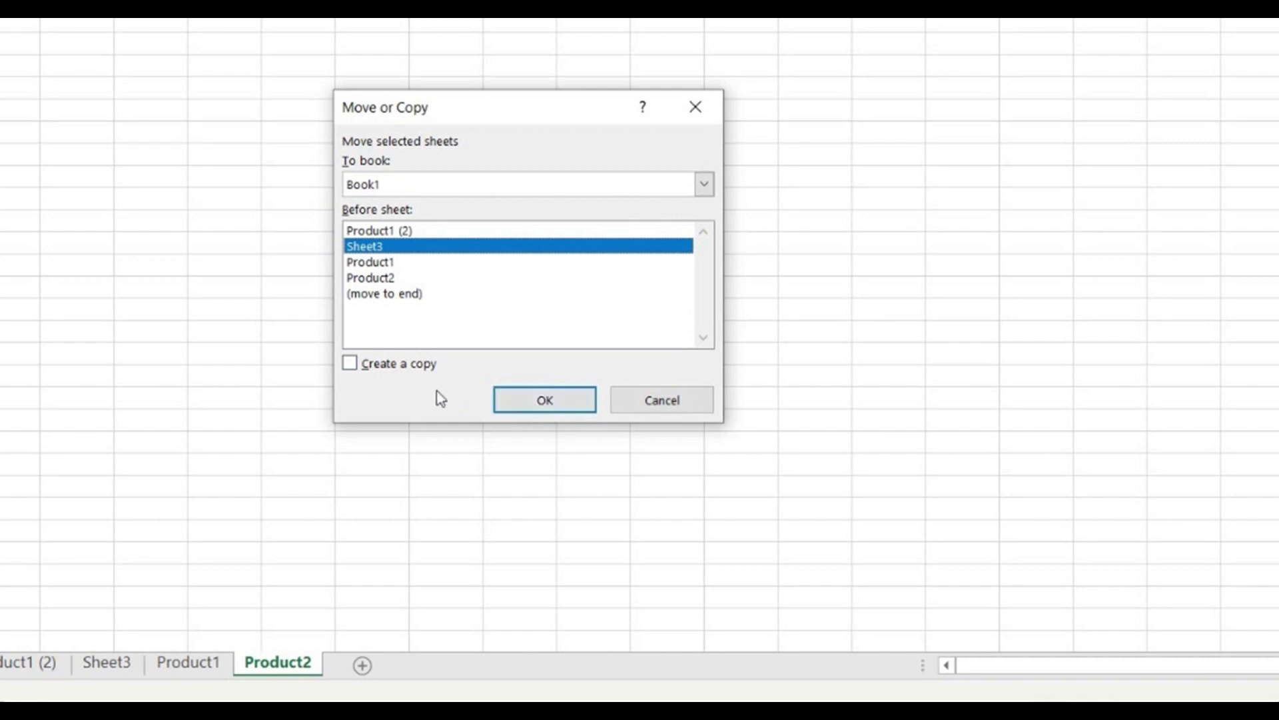
pyautogui.click(351, 364)
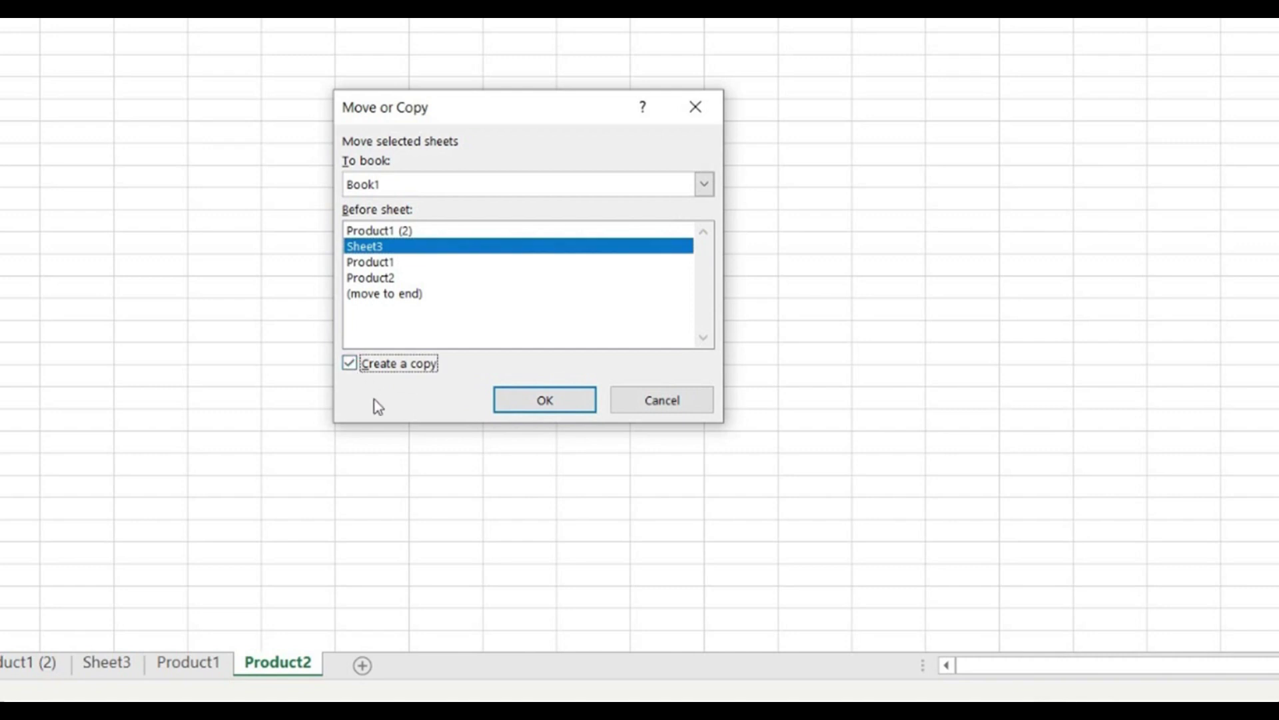
pyautogui.click(538, 406)
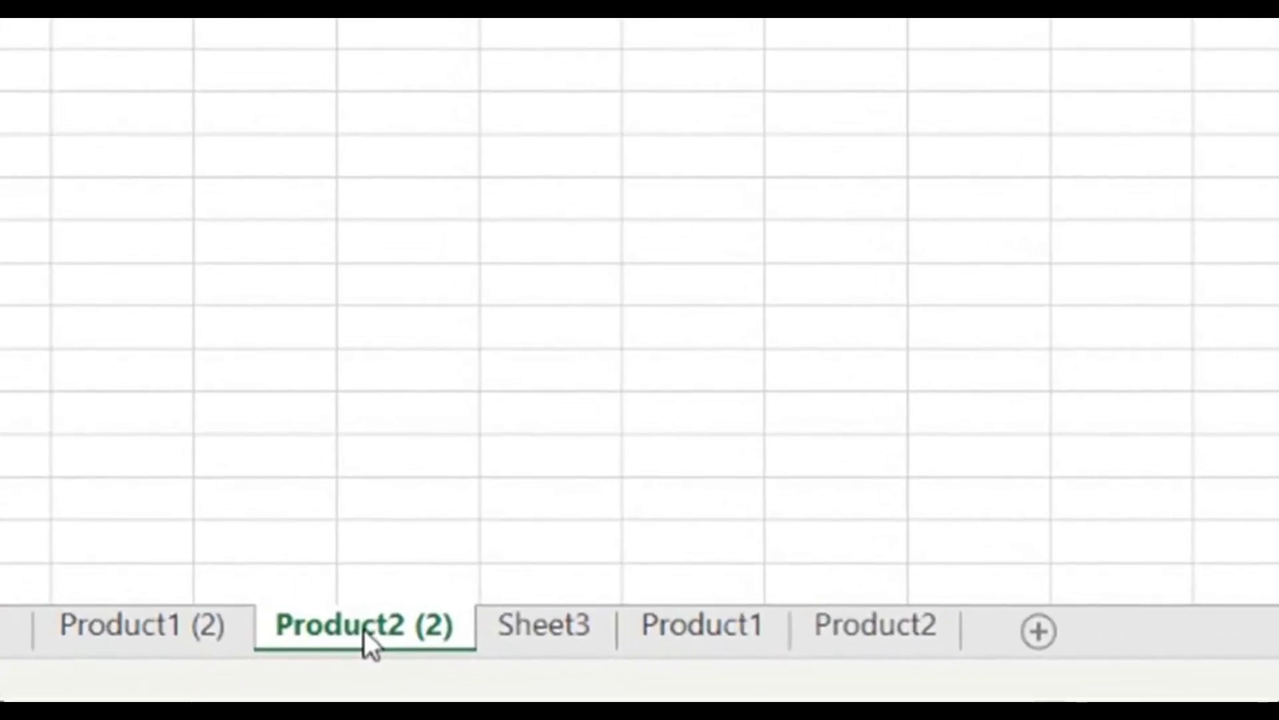
# - Colour the Product2 (2) tab blue
pyautogui.rightClick(364, 629)
pyautogui.moveTo(545, 413)
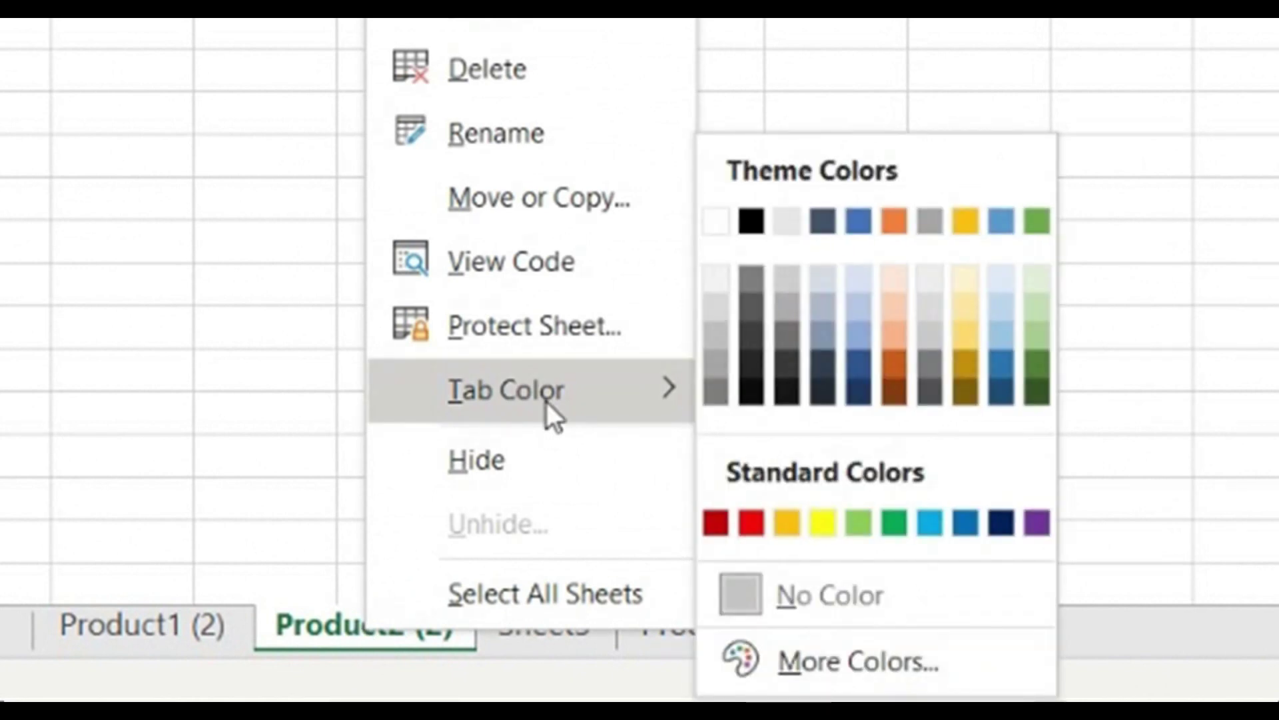
pyautogui.click(998, 360)
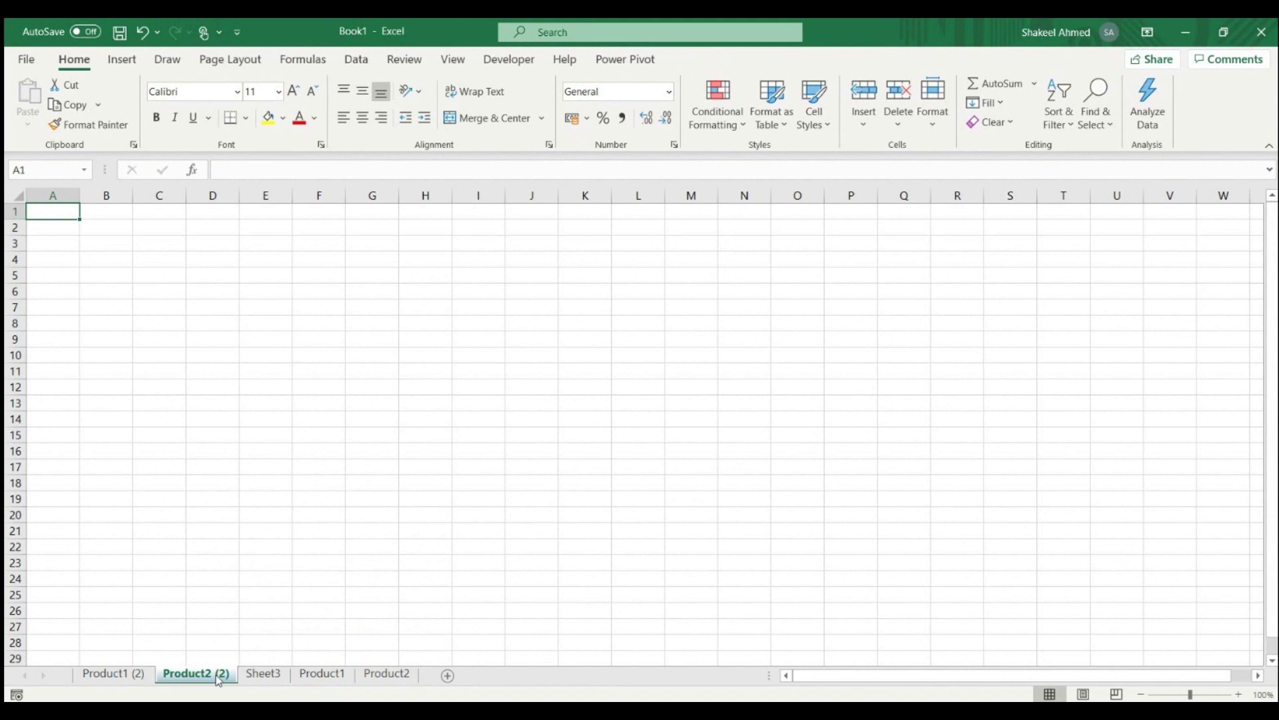
# - Select Product2 together with Product2 (2) and bring up their sheet options
pyautogui.click(387, 674)
pyautogui.click(210, 675)
pyautogui.keyDown('ctrl'); pyautogui.click(388, 676); pyautogui.keyUp('ctrl')
pyautogui.rightClick(392, 677)
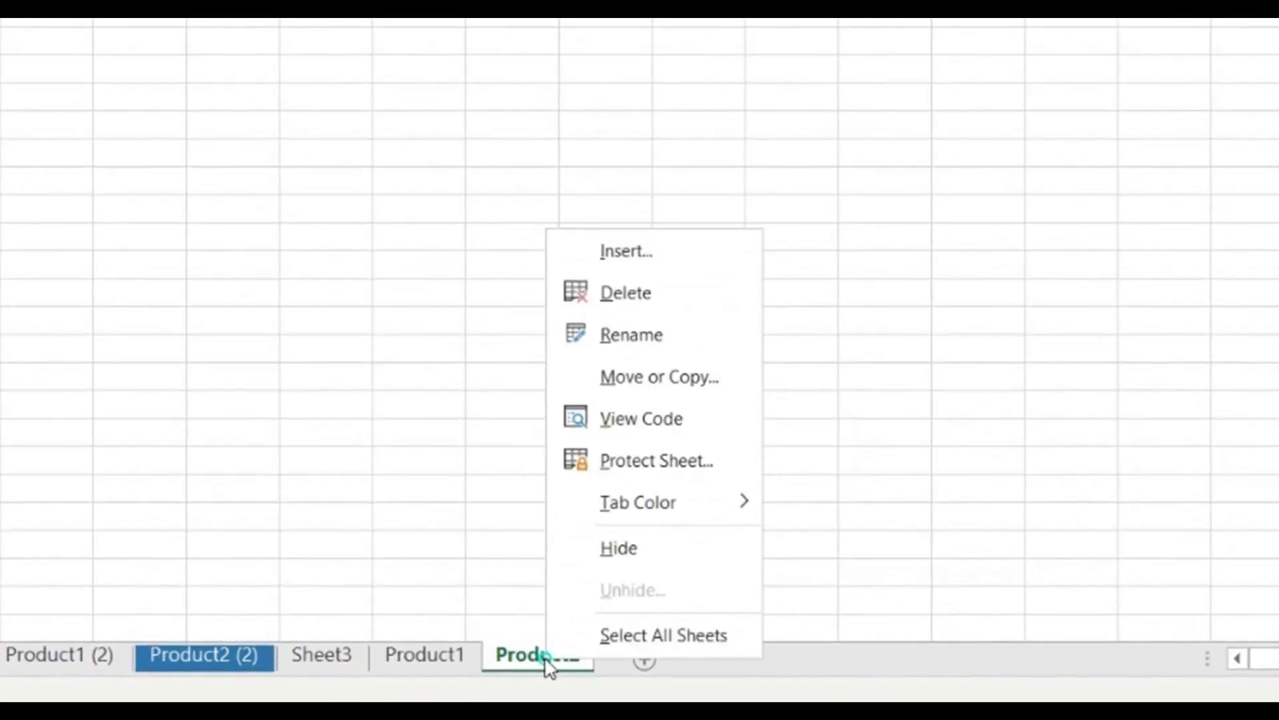
pyautogui.moveTo(684, 501)
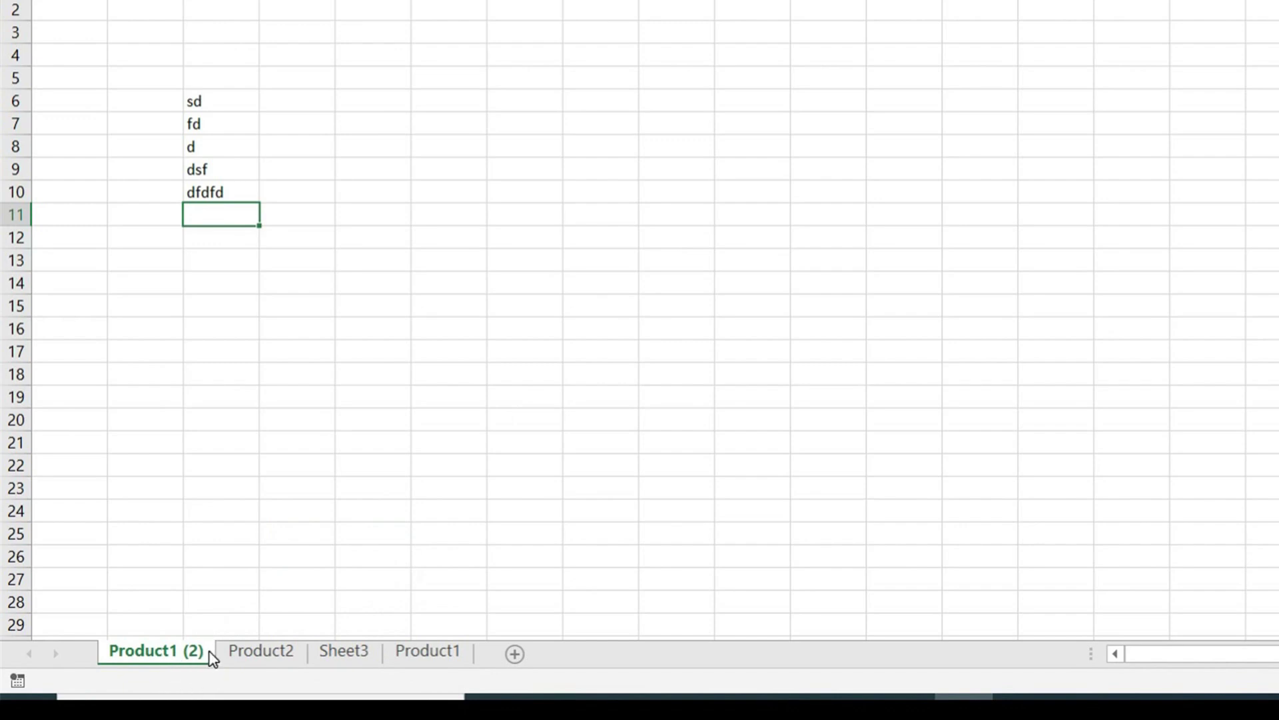
pyautogui.rightClick(190, 659)
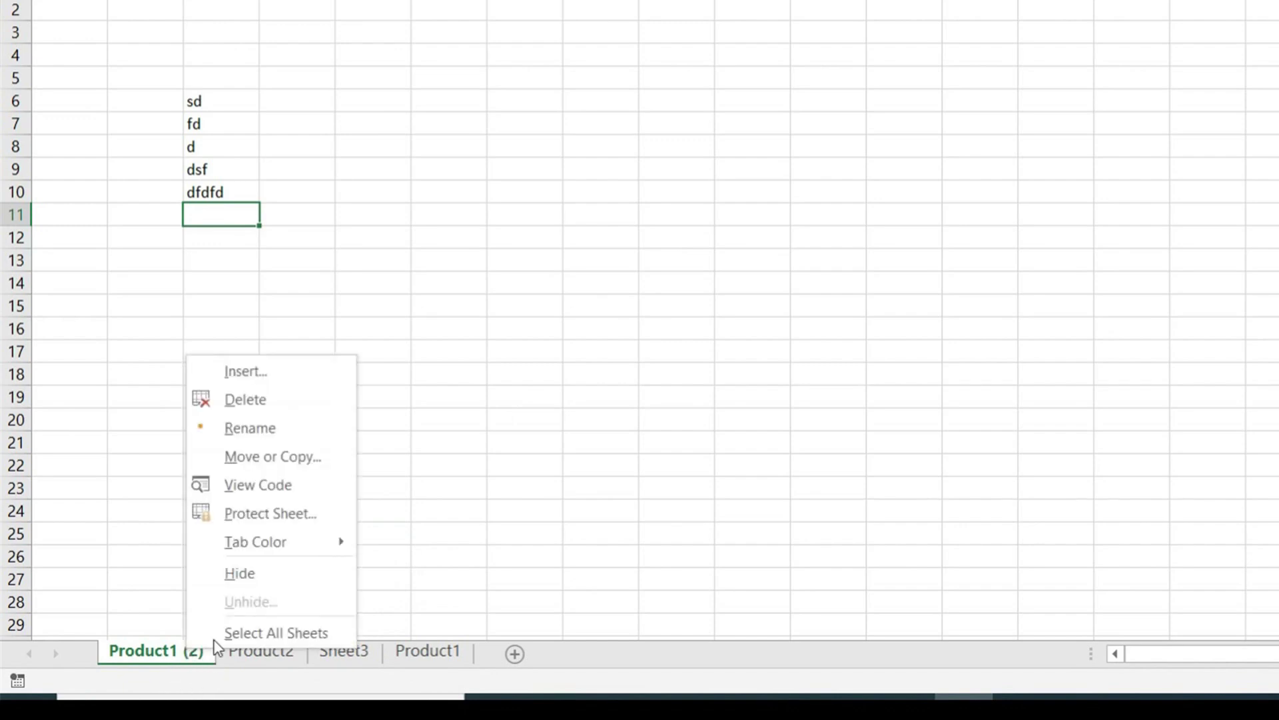
pyautogui.click(257, 579)
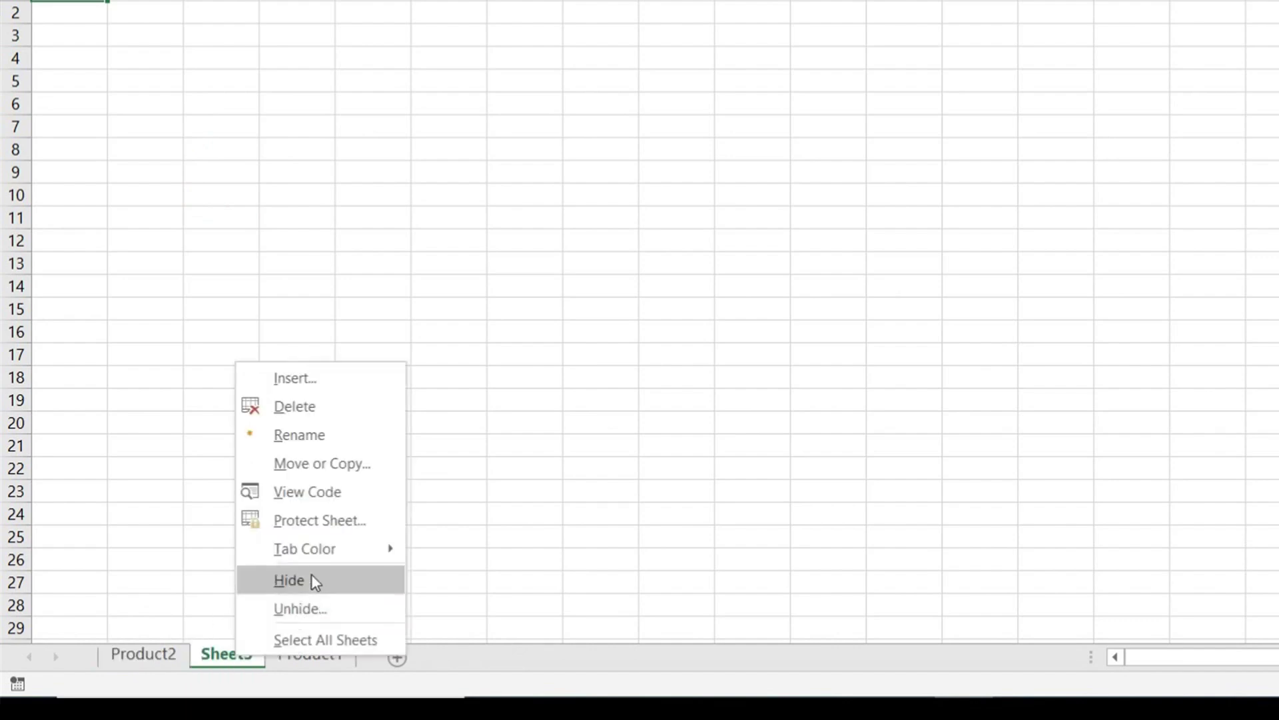
pyautogui.click(303, 617)
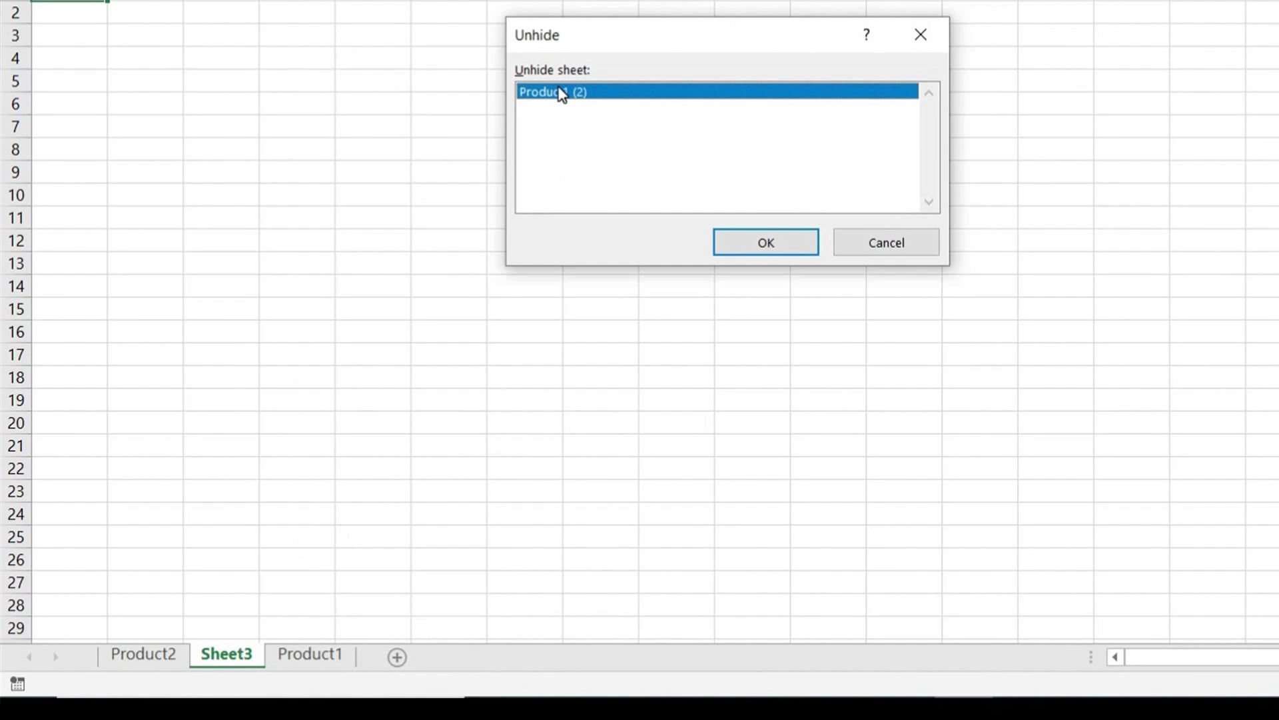
pyautogui.click(757, 245)
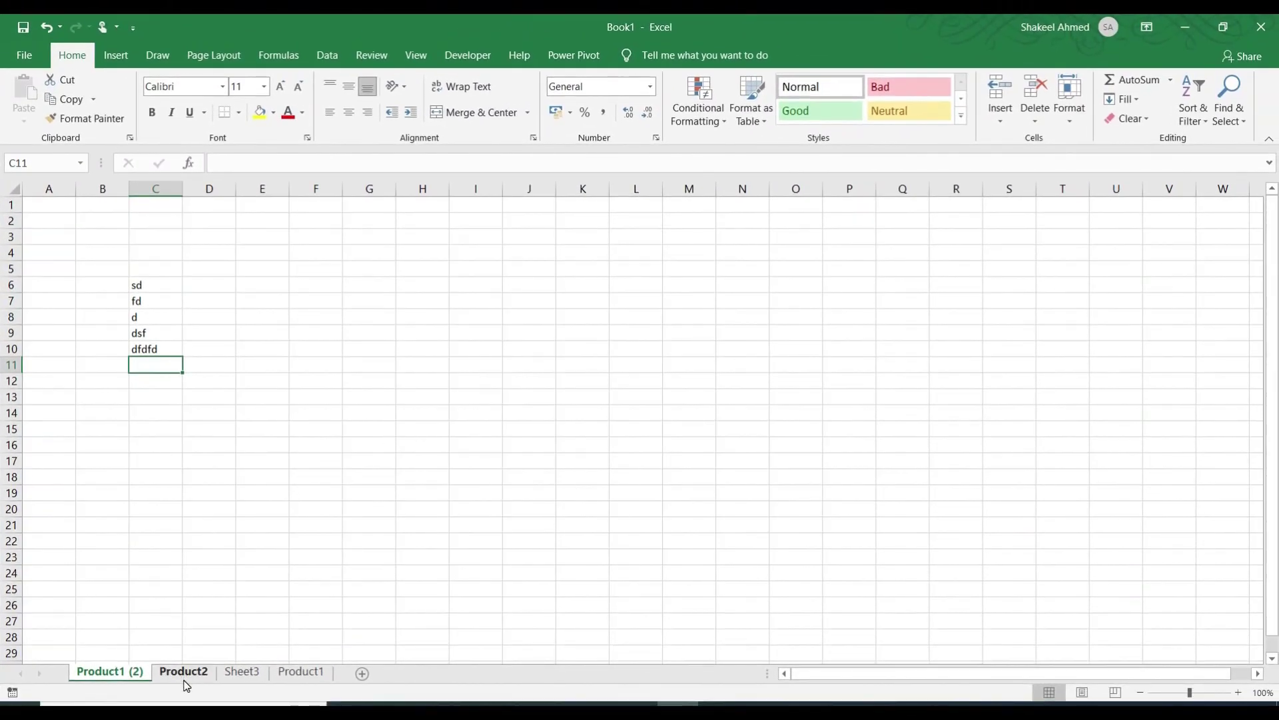
# - Click through the Product2, Sheet3 and Product1 tabs in turn
pyautogui.click(184, 674)
pyautogui.click(241, 672)
pyautogui.click(307, 672)
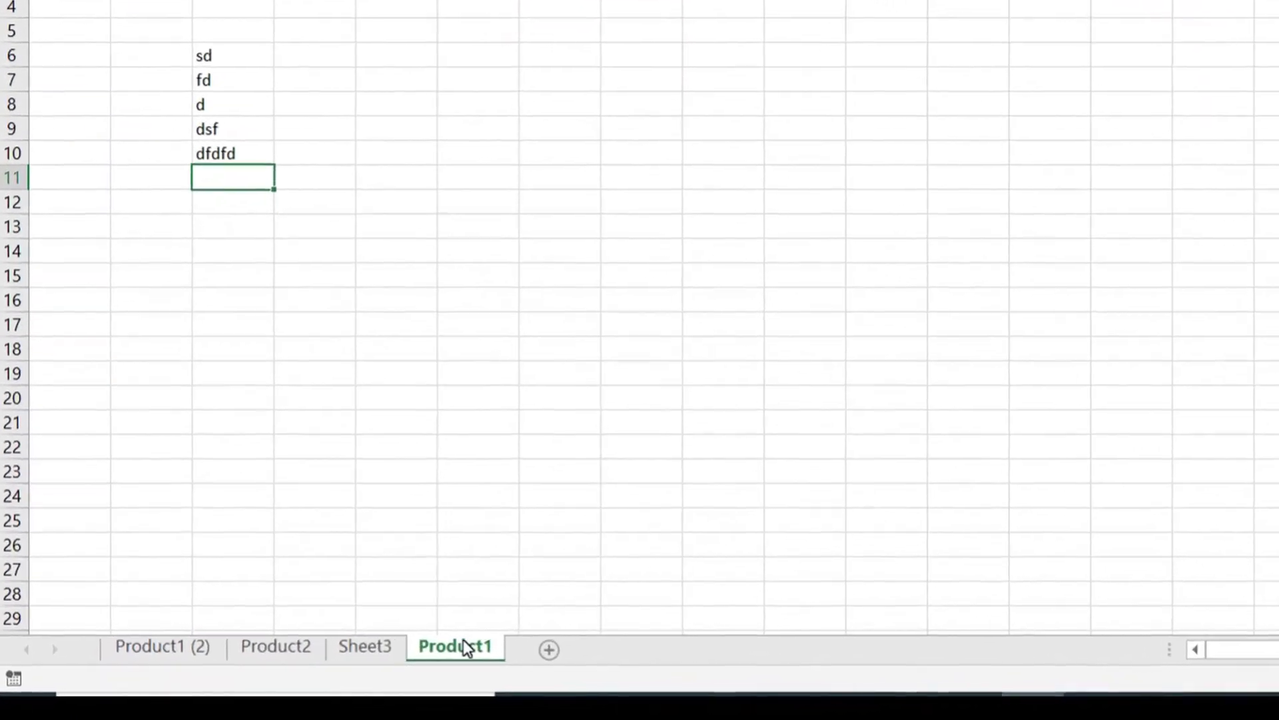
# - Cycle back to Product1 (2) with Ctrl+PgUp, then forward to Product1 with Ctrl+PgDn
pyautogui.hotkey('ctrl', 'pageup')
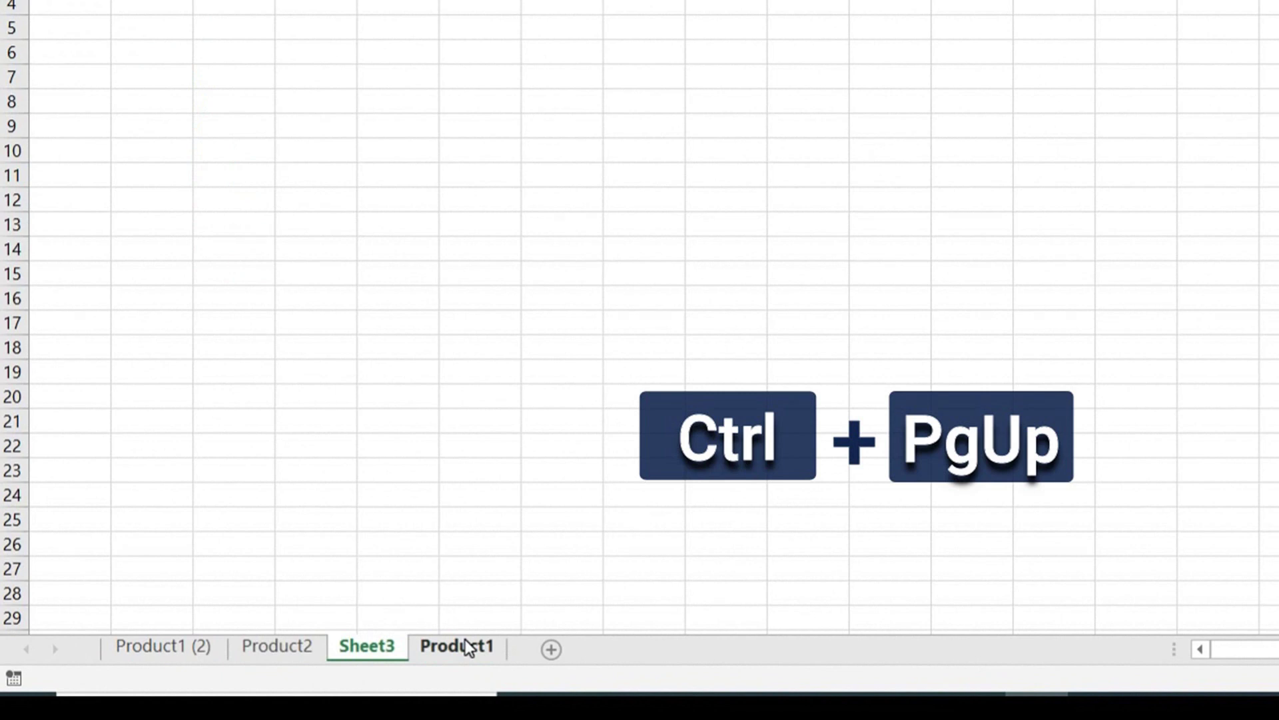
pyautogui.hotkey('ctrl', 'pageup')
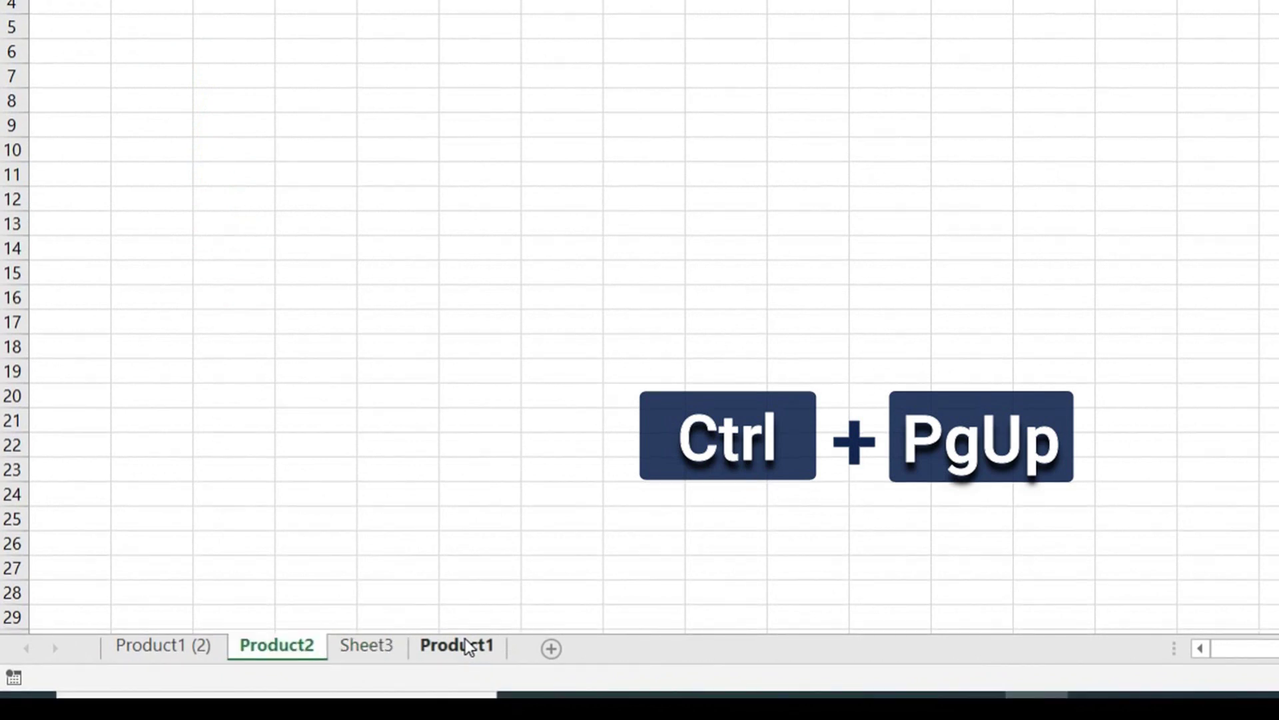
pyautogui.hotkey('ctrl', 'pageup')
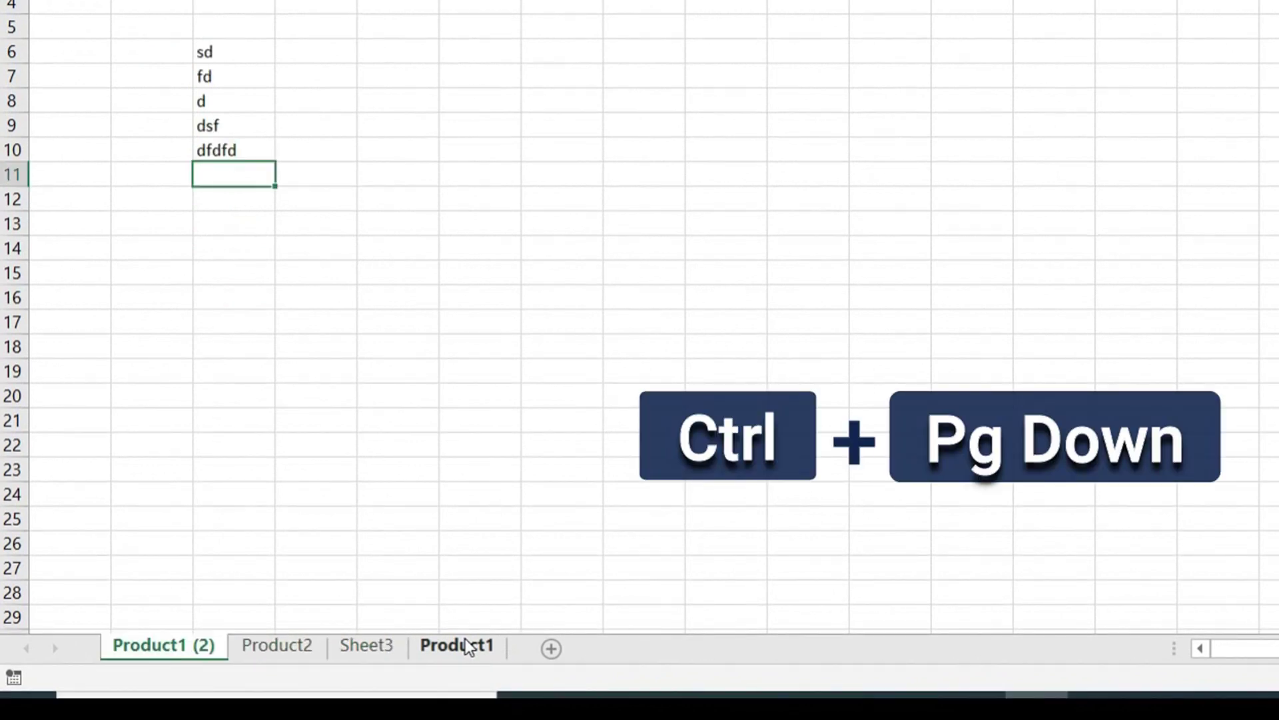
pyautogui.hotkey('ctrl', 'pagedown')
pyautogui.hotkey('ctrl', 'pagedown')
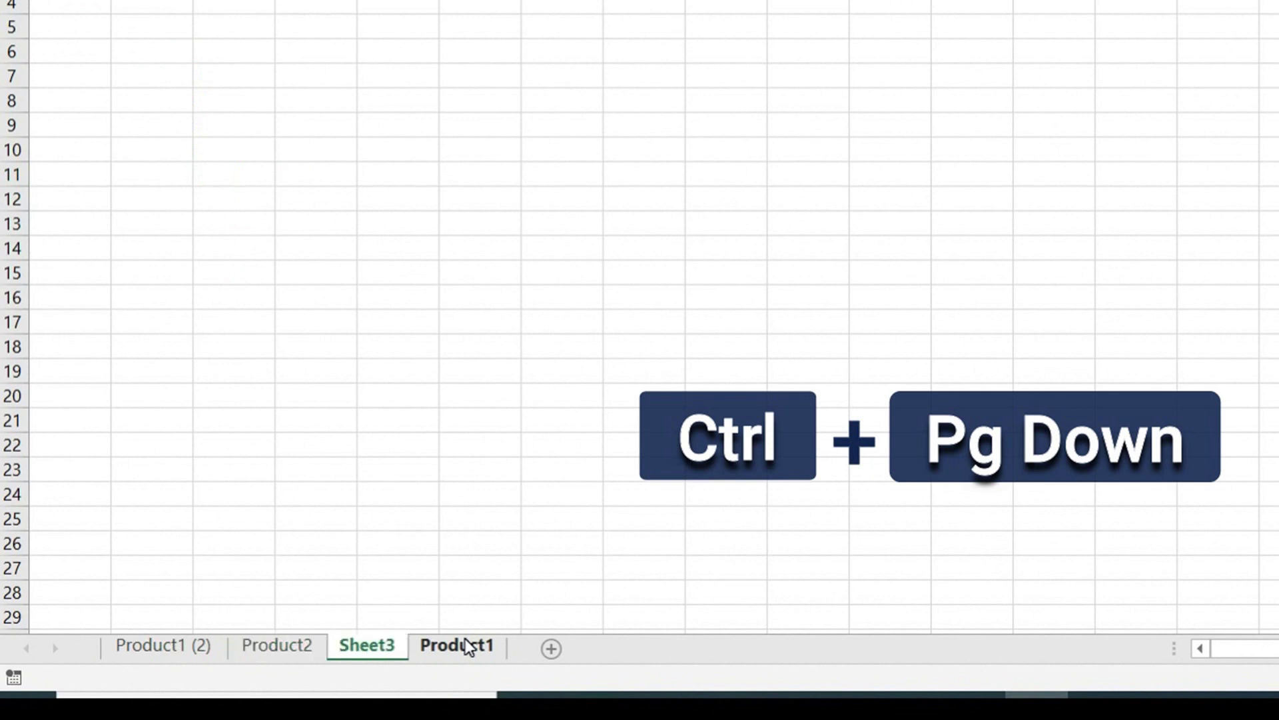
pyautogui.hotkey('ctrl', 'pagedown')
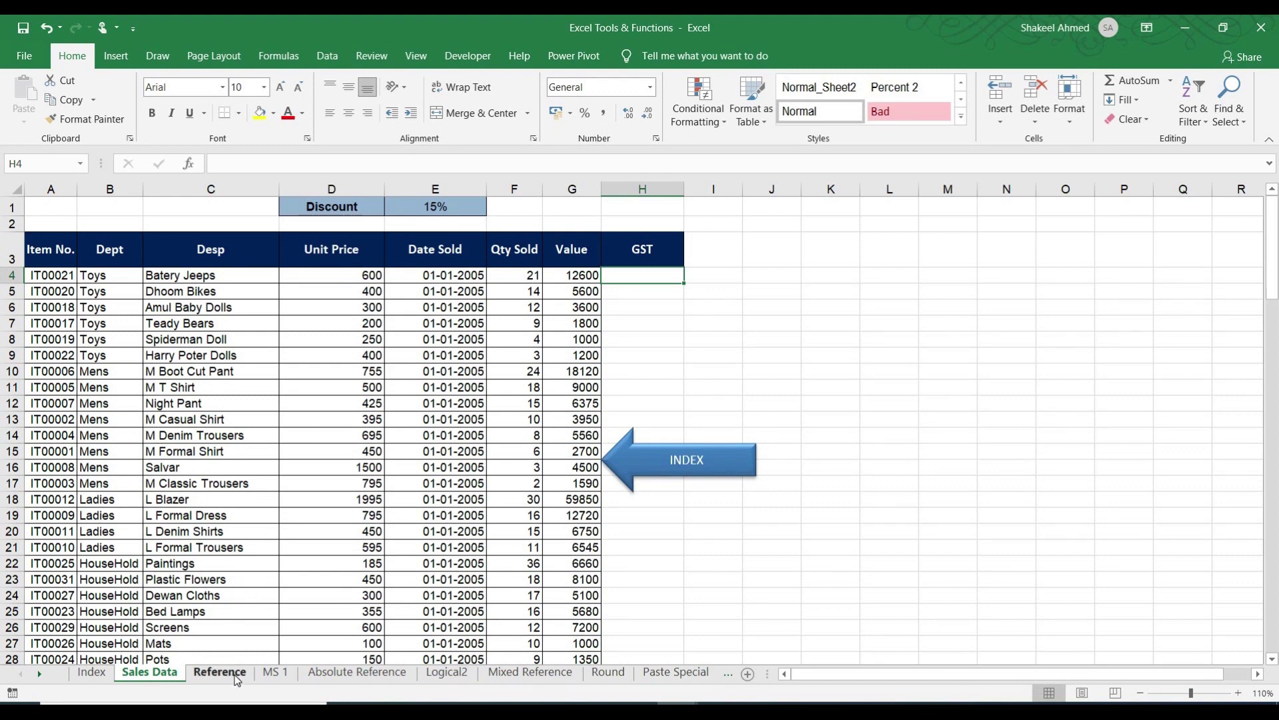
# - Visit the Reference and MS 1 sheets, then jump to the Scenario sheet from the sheet list
pyautogui.click(235, 675)
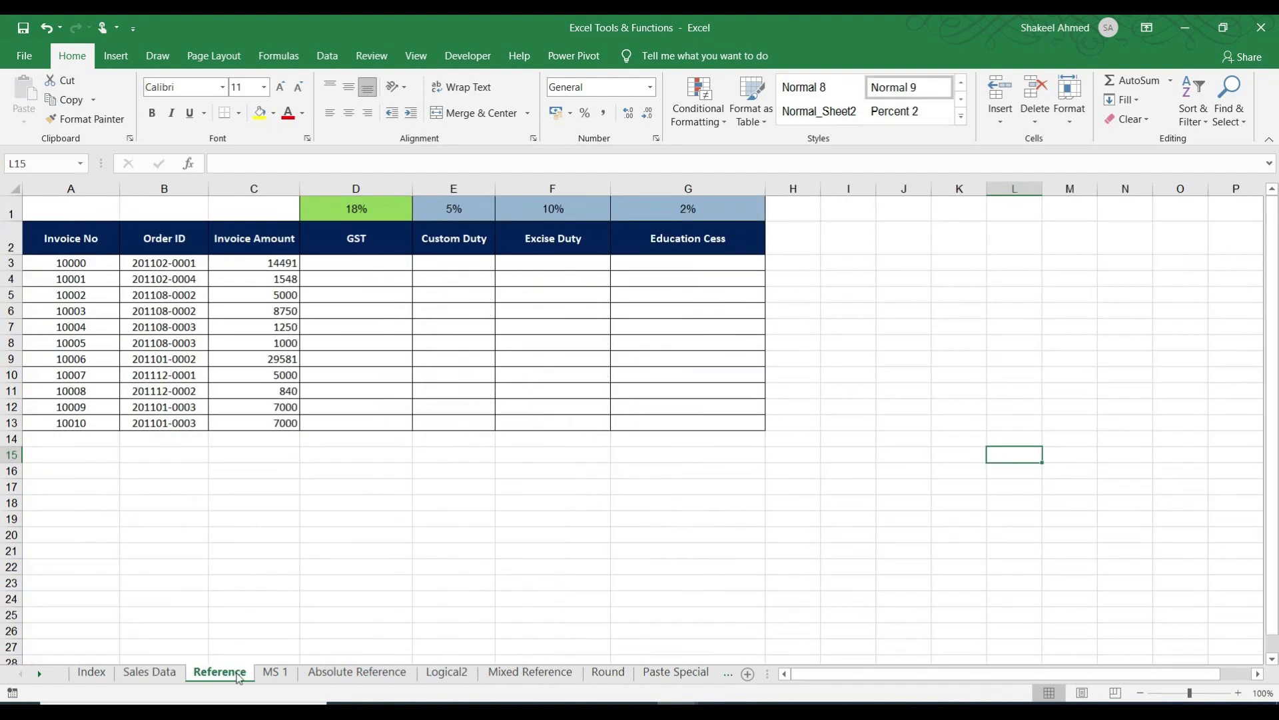
pyautogui.click(288, 678)
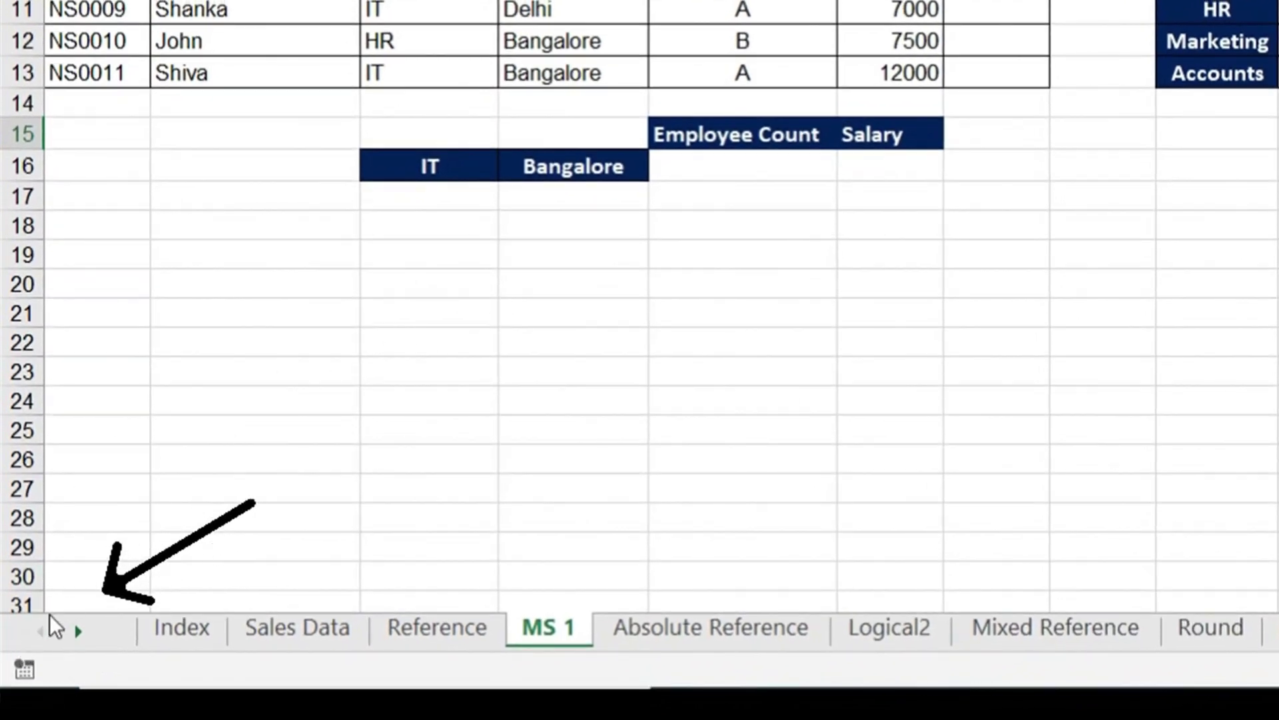
pyautogui.rightClick(46, 629)
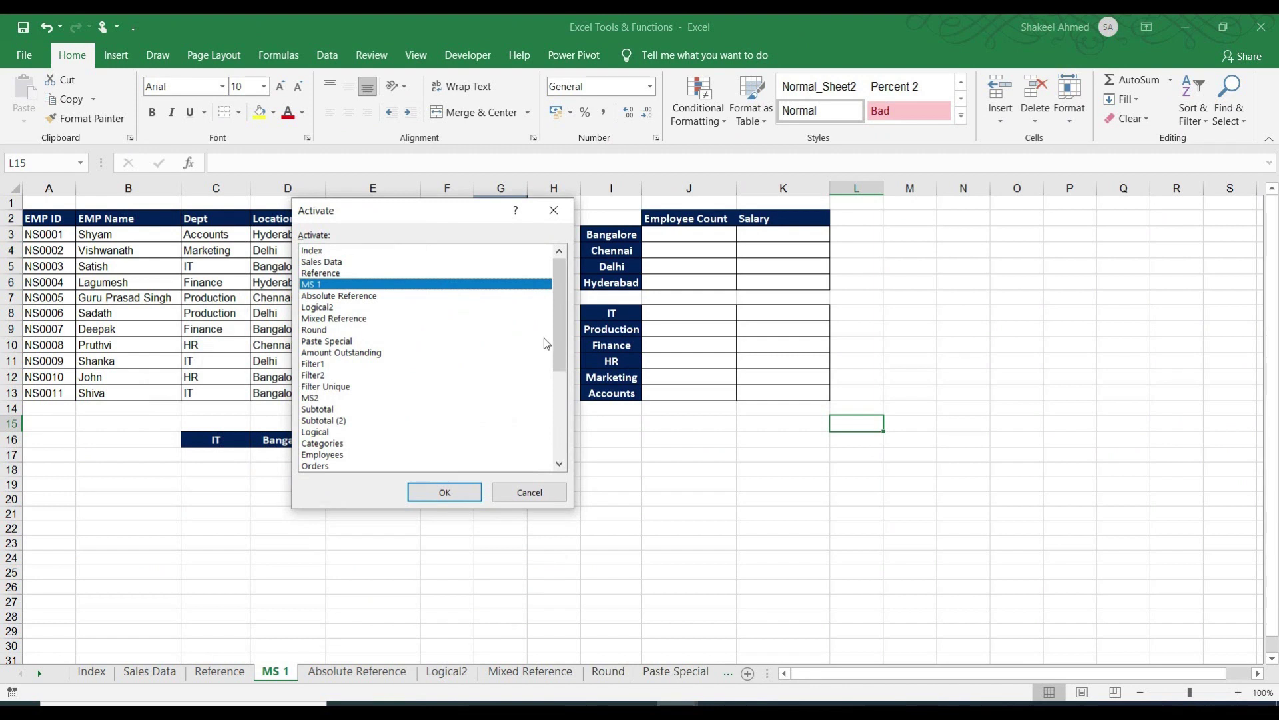
pyautogui.moveTo(558, 344); pyautogui.dragTo(558, 440)
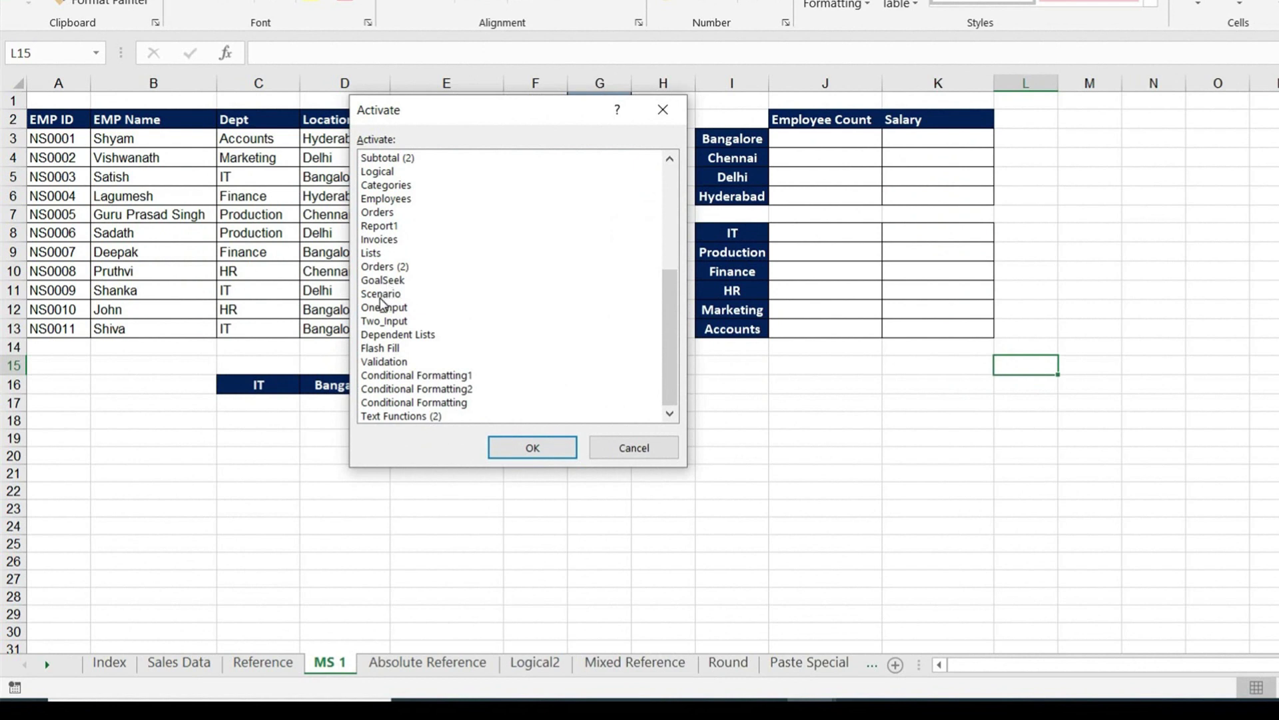
pyautogui.click(380, 294)
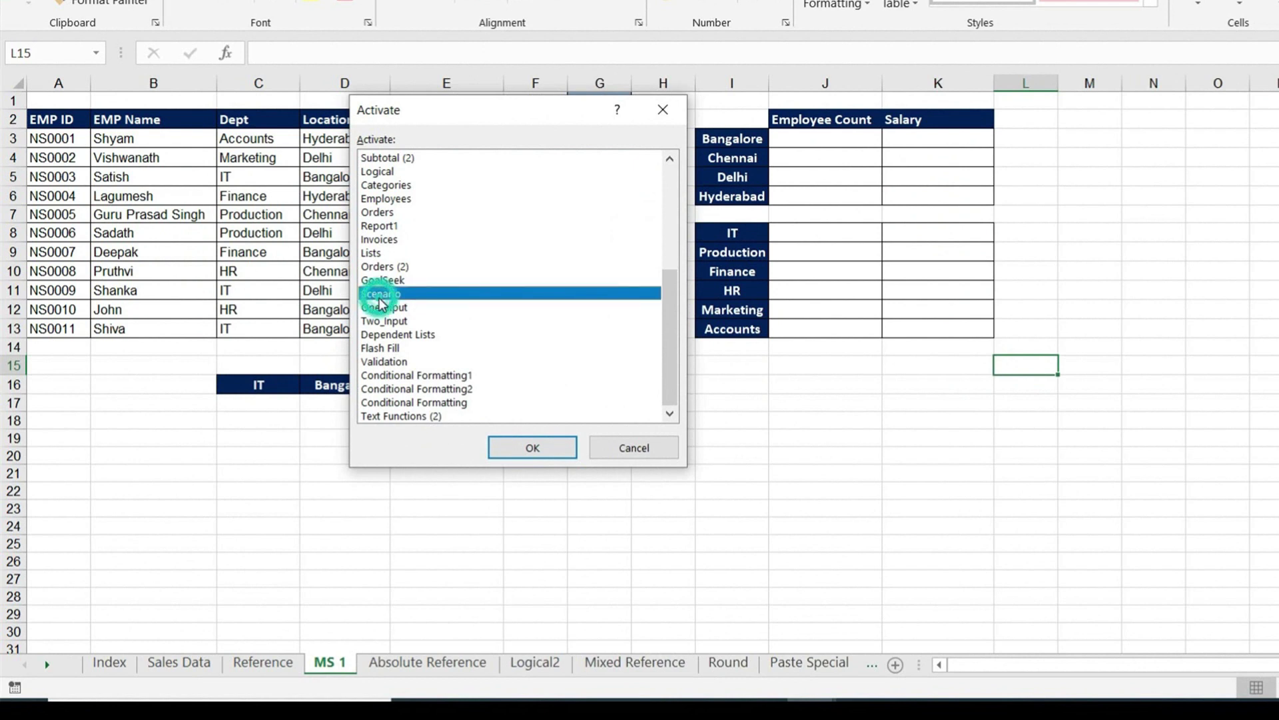
pyautogui.click(533, 448)
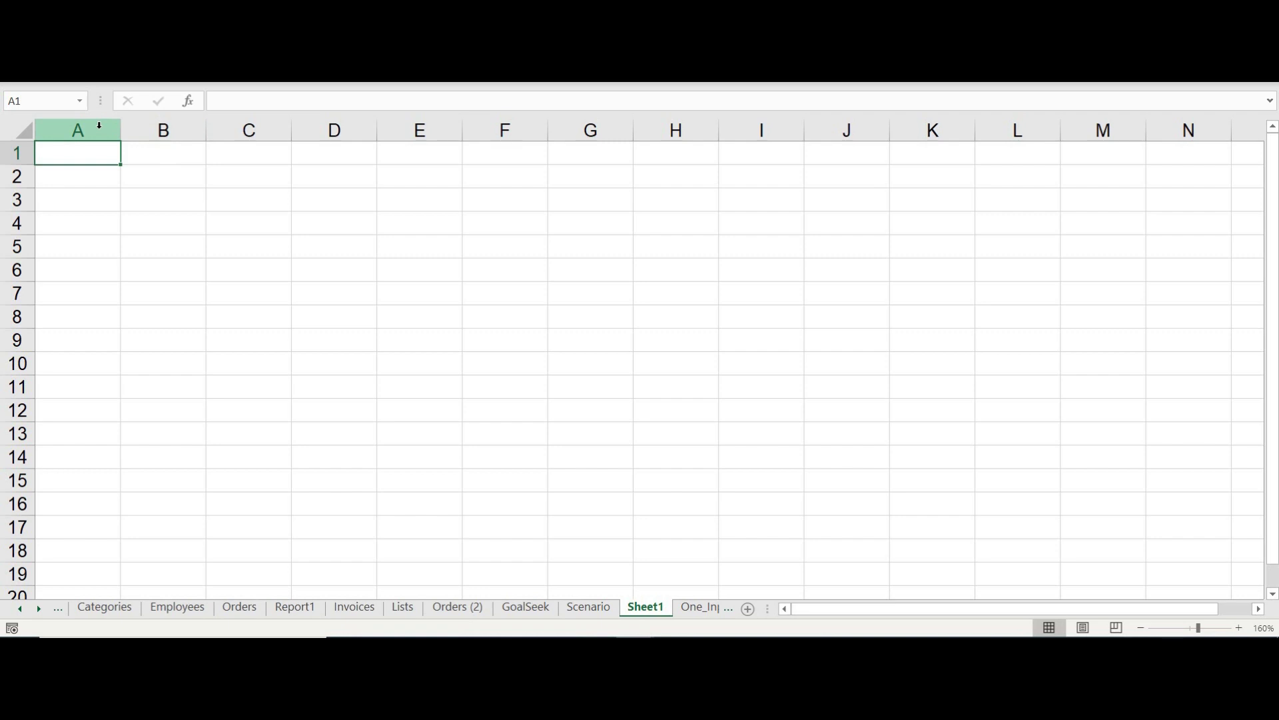
# - Select columns A–C, then move along row 1 to last column XFD1 and enter 16384
pyautogui.click(99, 125)
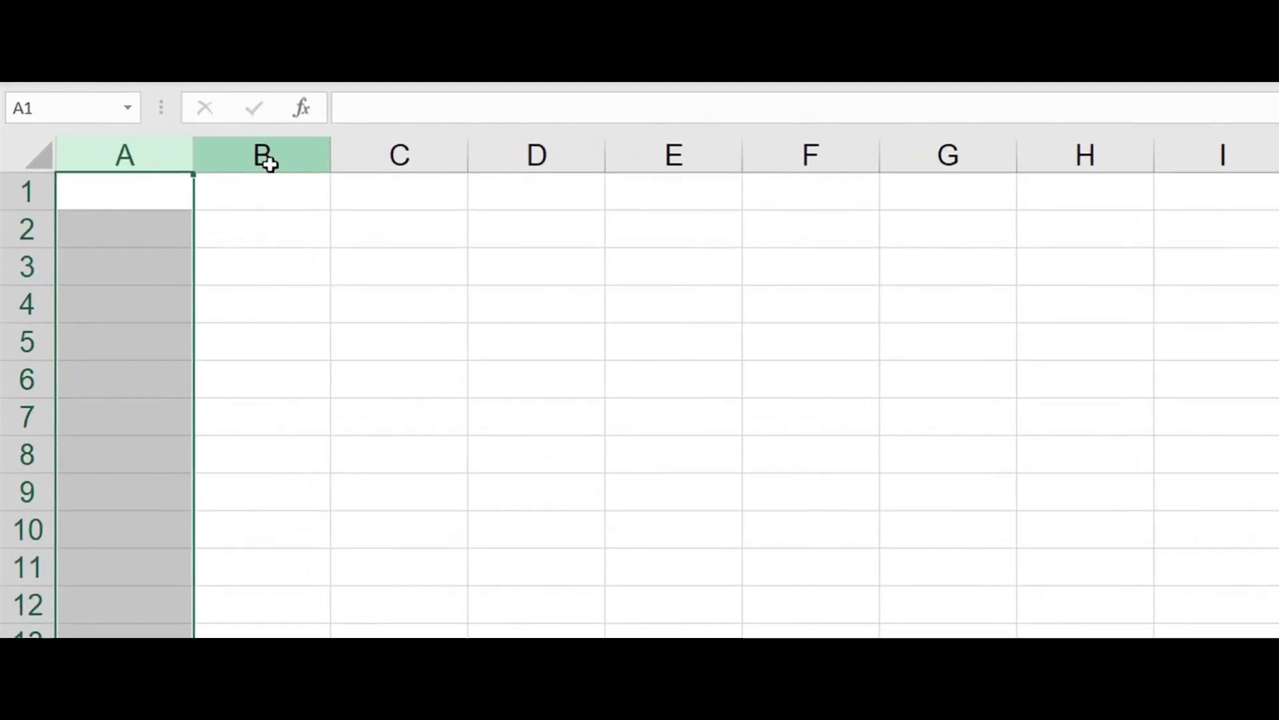
pyautogui.click(166, 131)
pyautogui.click(416, 163)
pyautogui.click(439, 200)
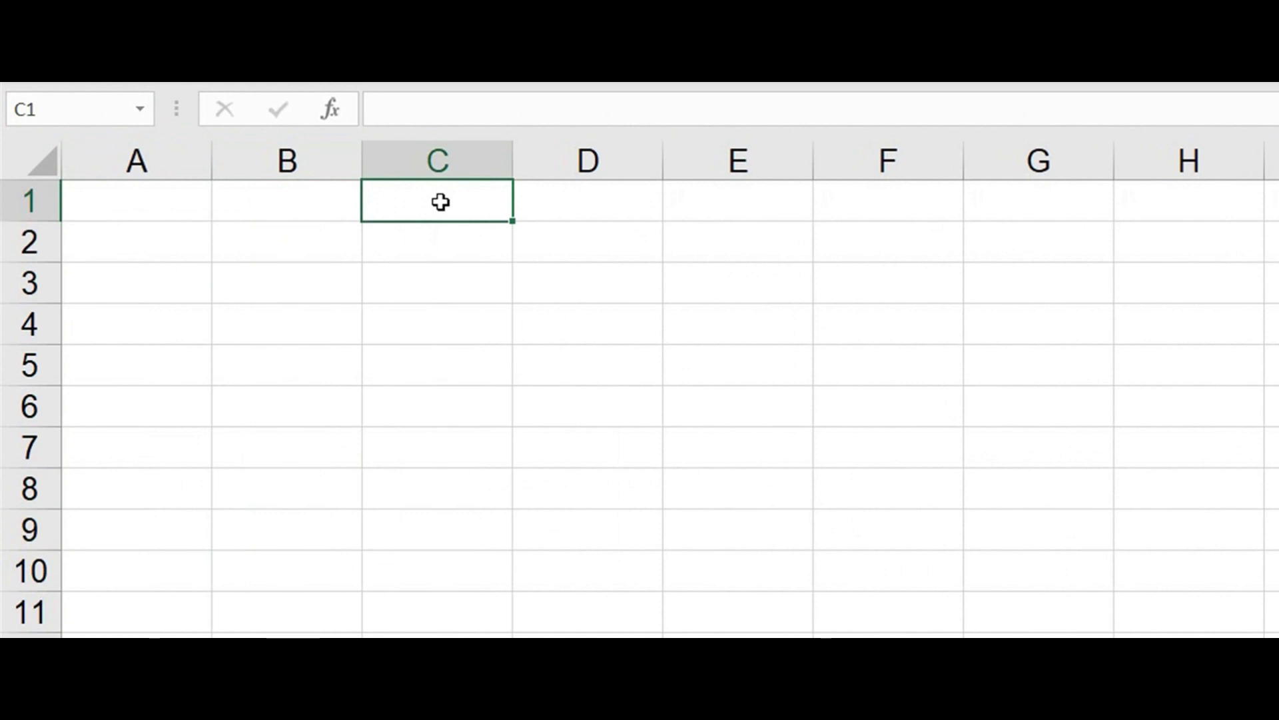
pyautogui.press('Right')
pyautogui.press('Right')
pyautogui.press('Right')
pyautogui.press('Right')
pyautogui.press('Right')
pyautogui.press('Right')
pyautogui.press('Right')
pyautogui.press('Right')
pyautogui.press('Right')
pyautogui.press('Right')
pyautogui.press('Right')
pyautogui.press('Right')
pyautogui.press('Right')
pyautogui.press('Right')
pyautogui.press('Right')
pyautogui.press('Right')
pyautogui.press('Right')
pyautogui.press('Right')
pyautogui.press('Right')
pyautogui.press('Right')
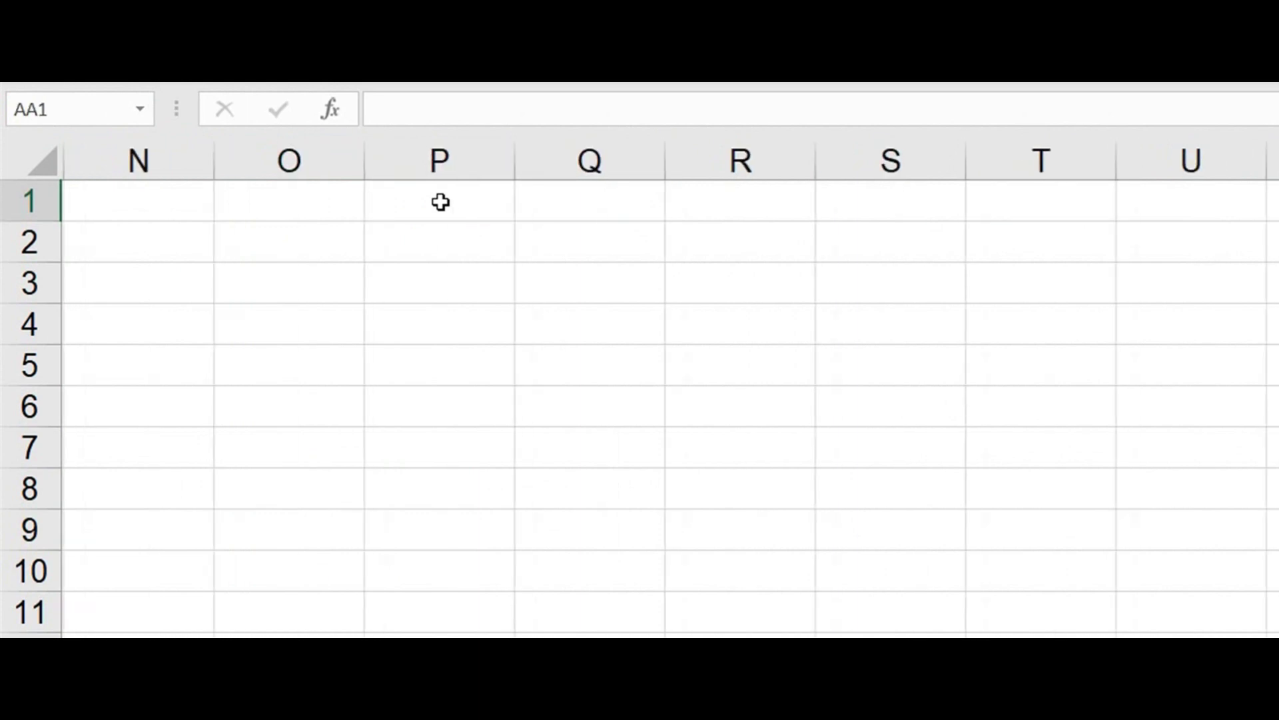
pyautogui.press('Left')
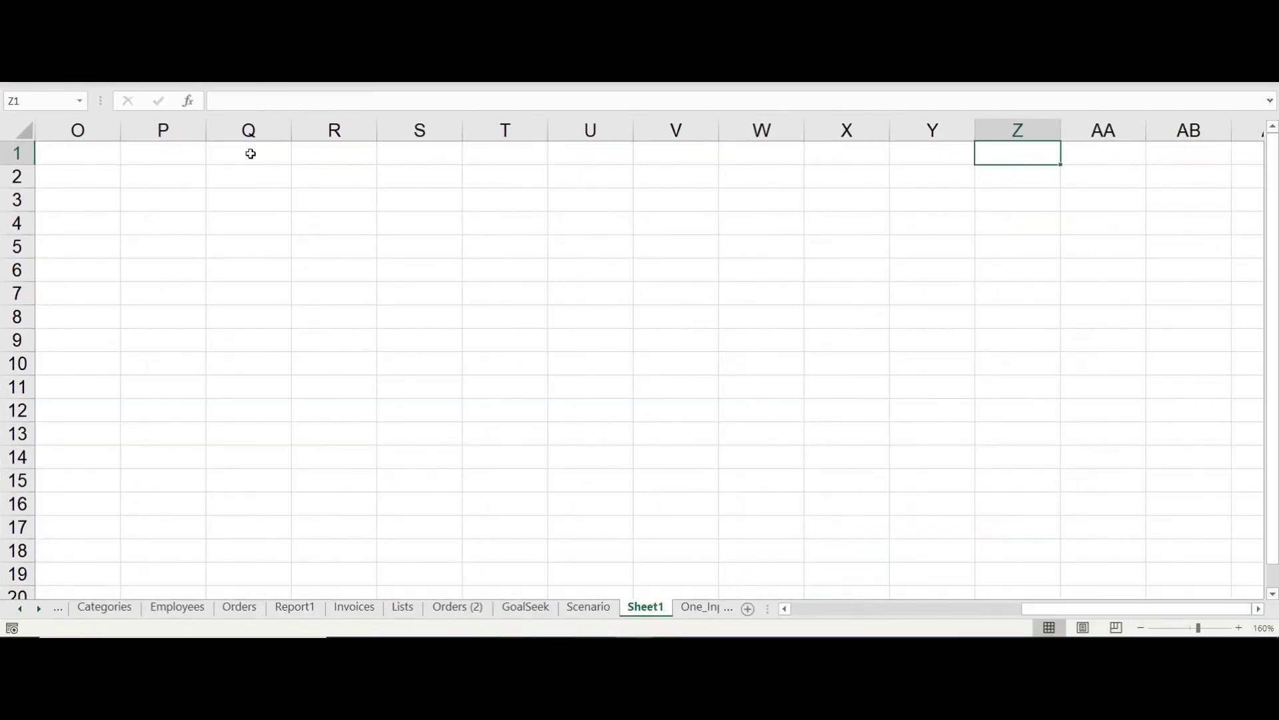
pyautogui.press('Right')
pyautogui.press('Right')
pyautogui.press('Right')
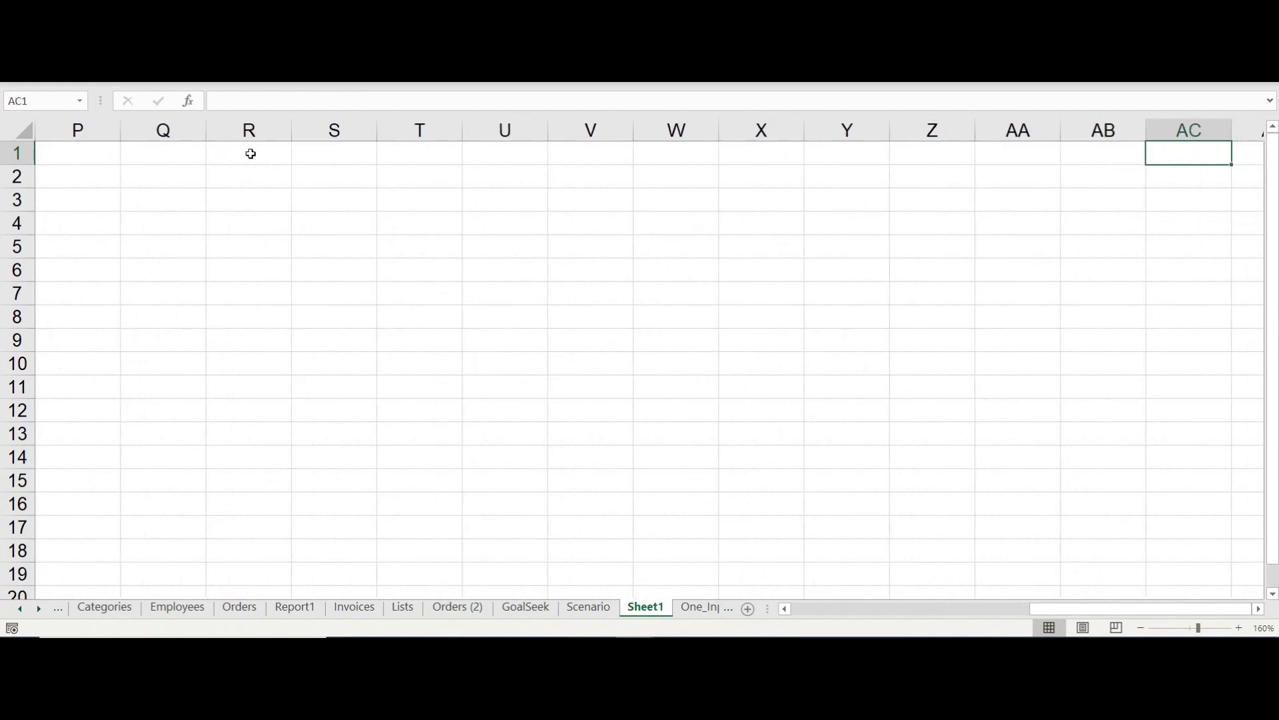
pyautogui.hotkey('ctrl', 'Right')
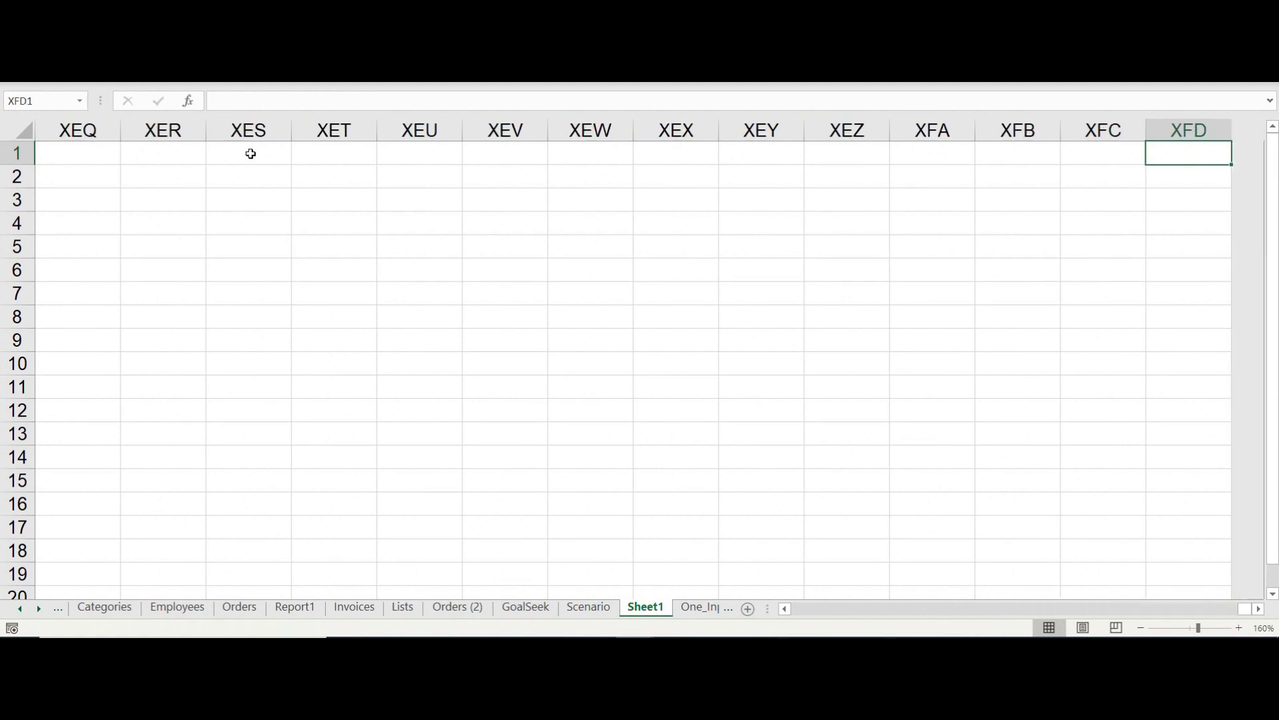
pyautogui.write('16')
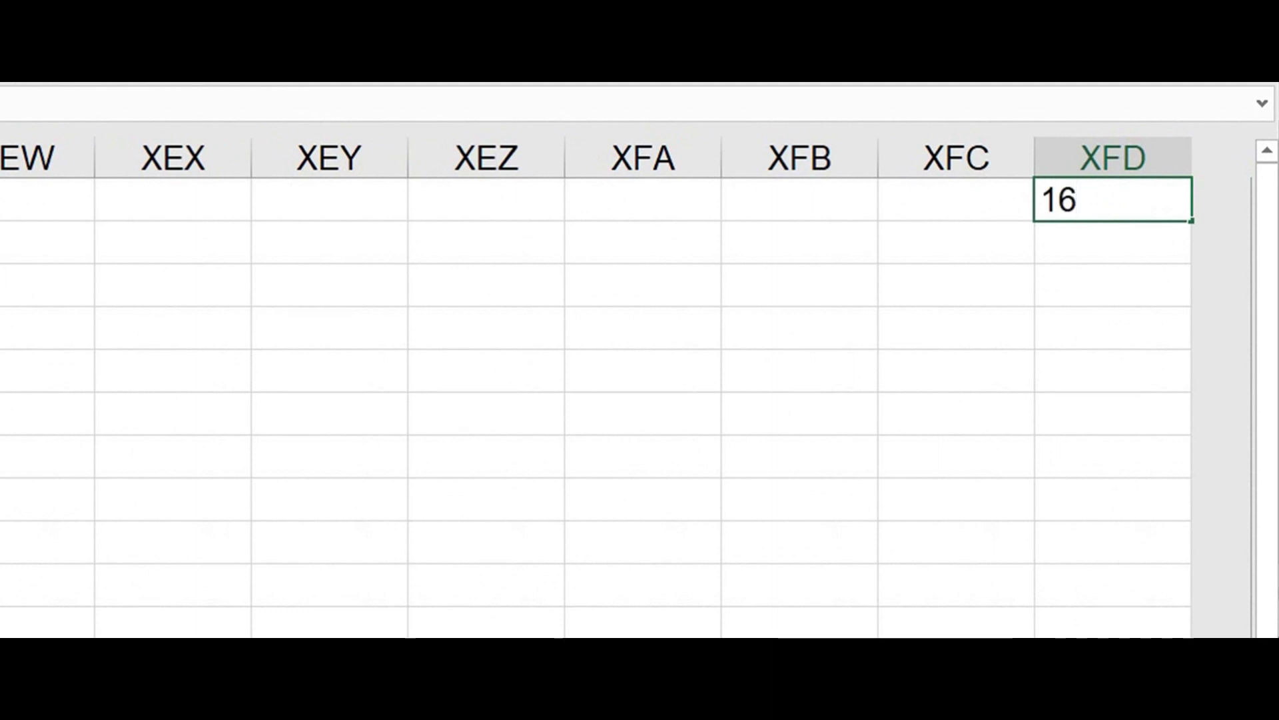
pyautogui.write('384')
pyautogui.press('Return')
pyautogui.hotkey('ctrl', 'Left')
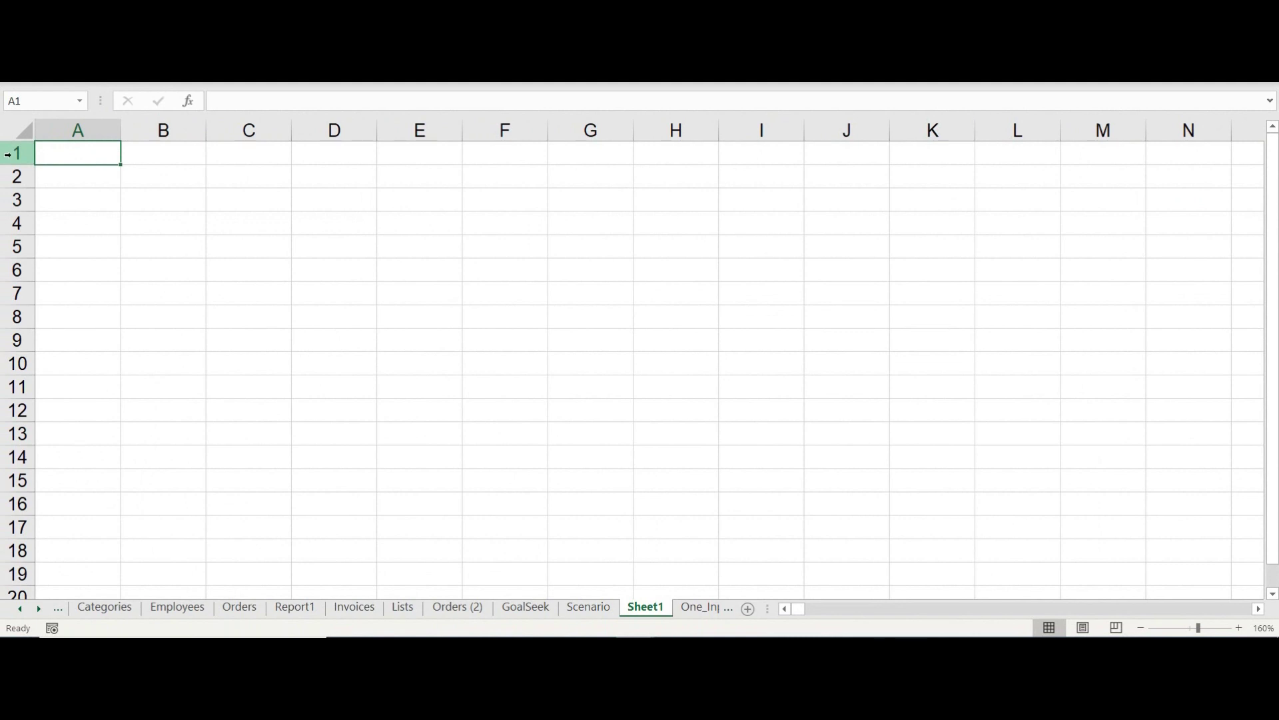
# - Select rows 1–3, then jump from A3 to last row 1048576 and back to the top
pyautogui.click(8, 155)
pyautogui.click(13, 177)
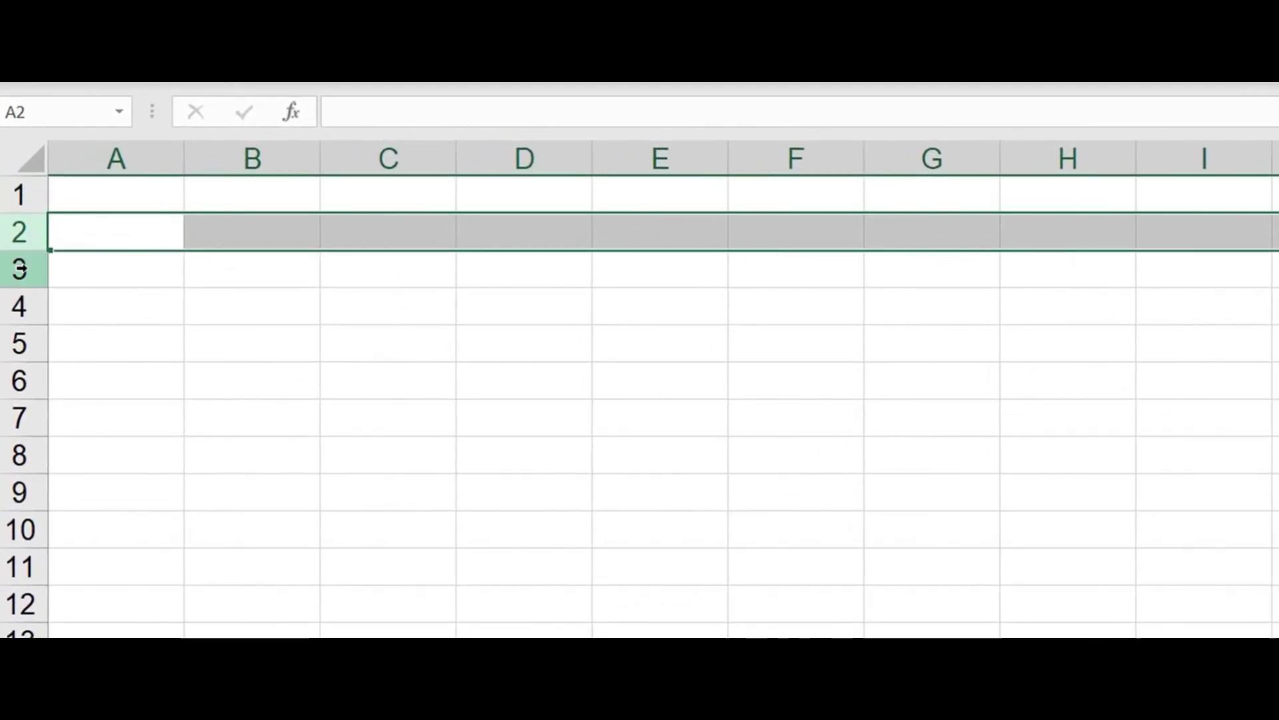
pyautogui.click(20, 269)
pyautogui.click(82, 269)
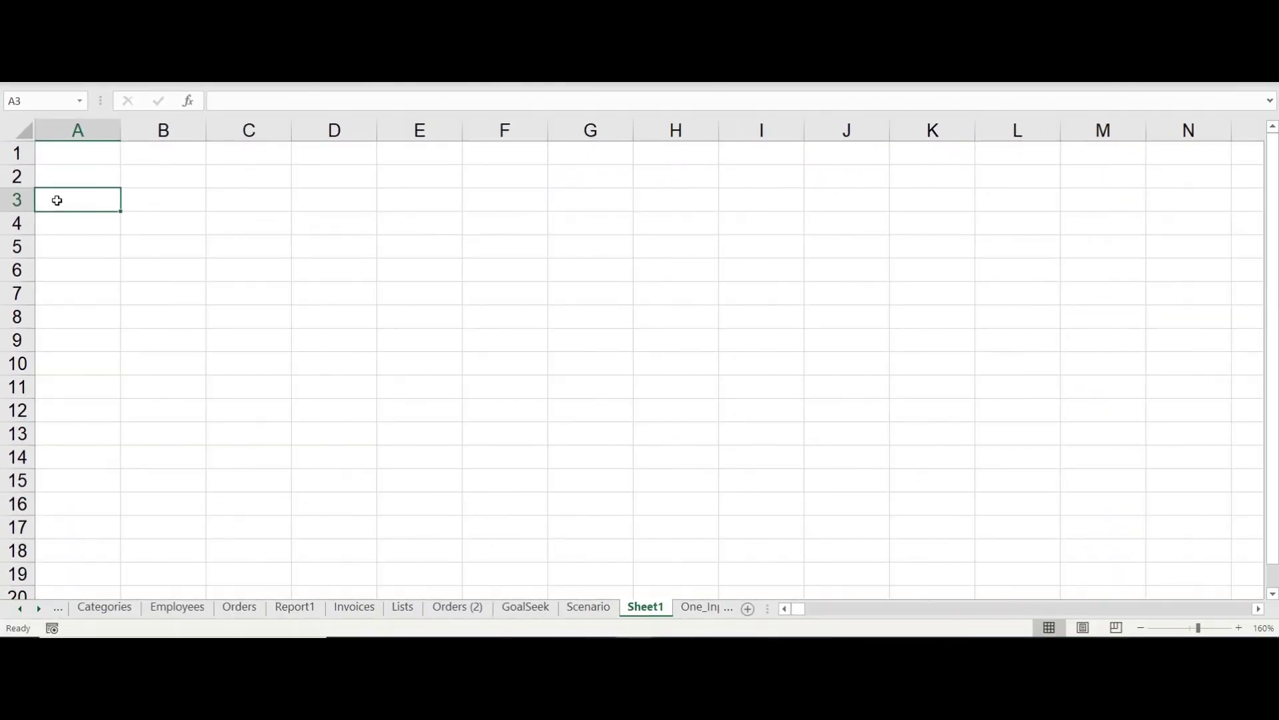
pyautogui.hotkey('ctrl', 'Down')
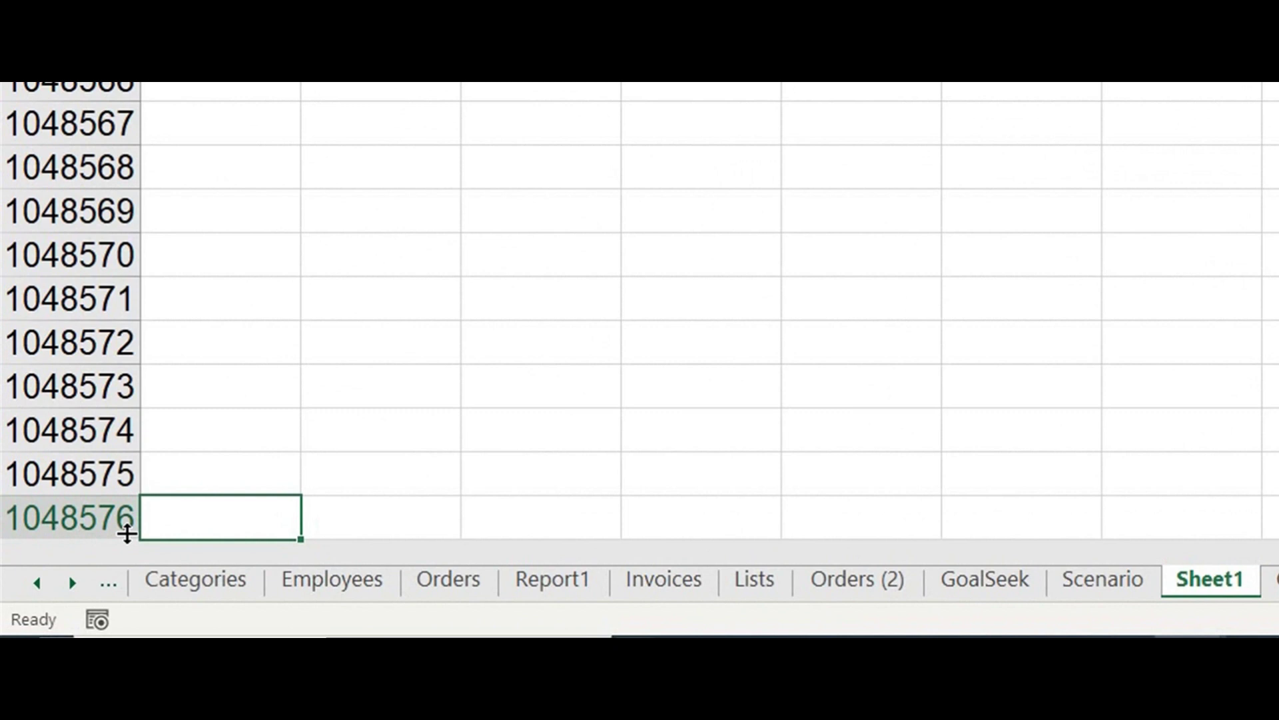
pyautogui.hotkey('ctrl', 'Up')
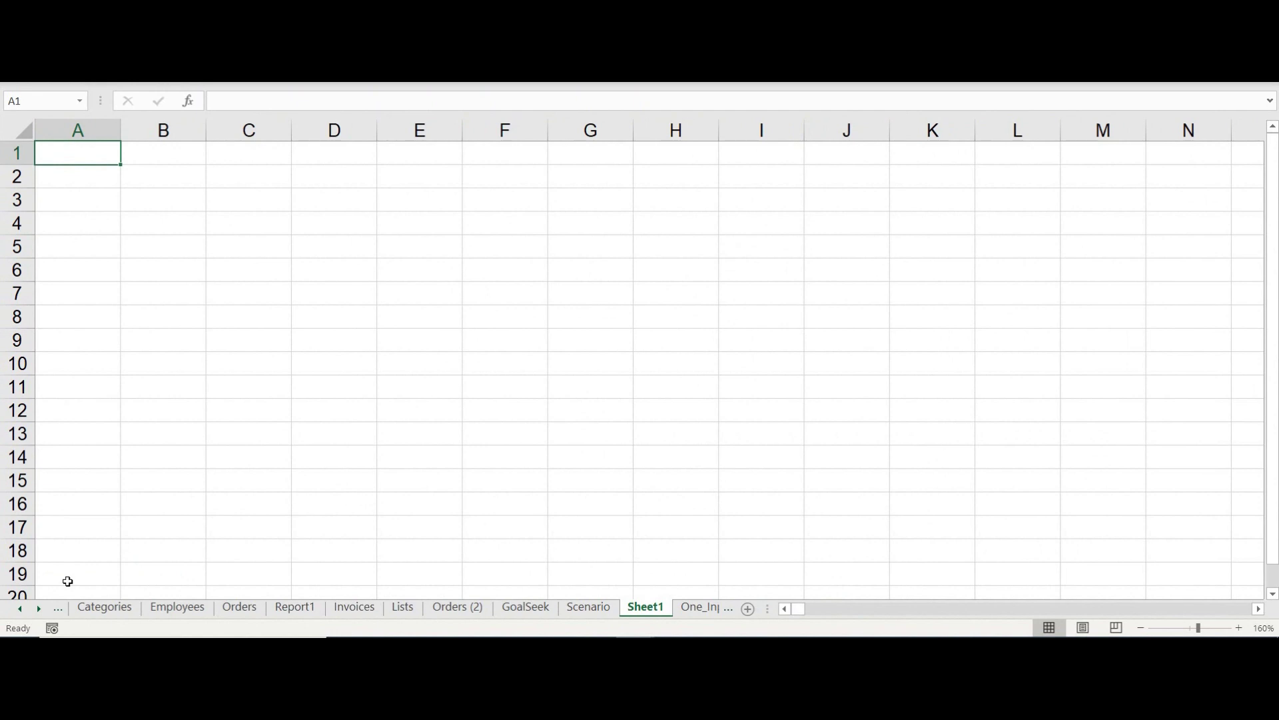
pyautogui.click(172, 155)
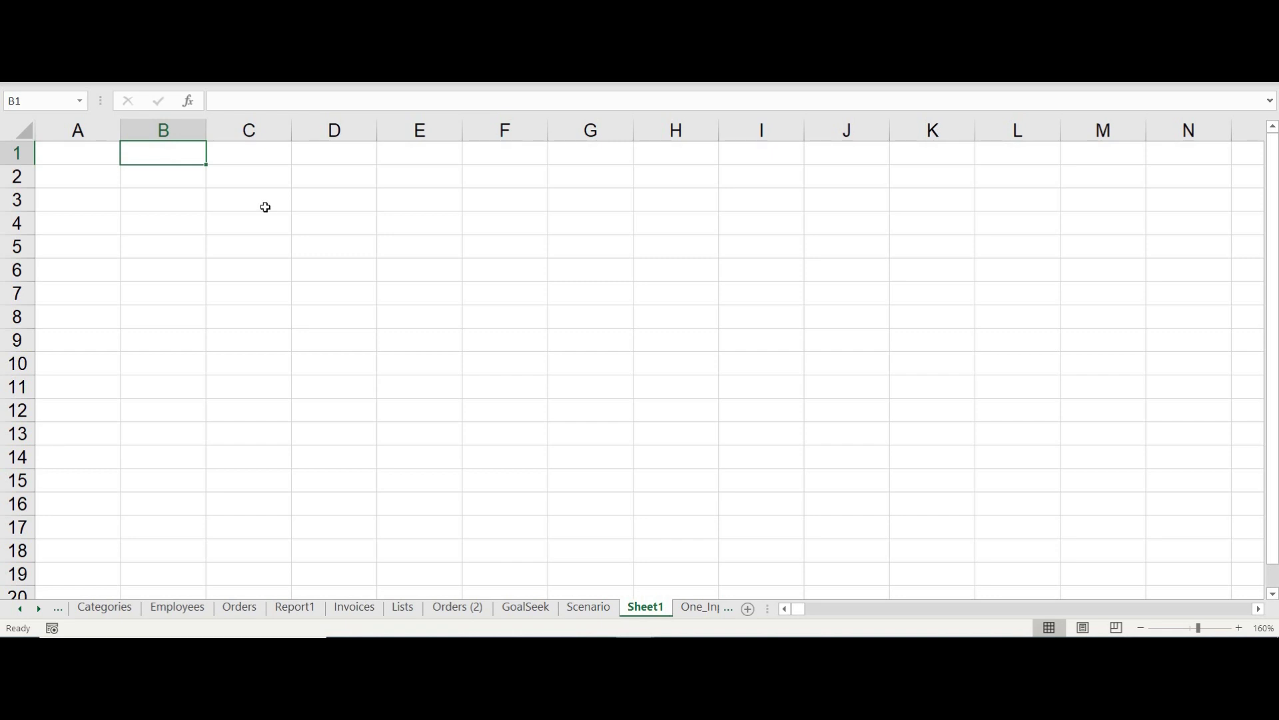
pyautogui.click(250, 178)
pyautogui.click(255, 204)
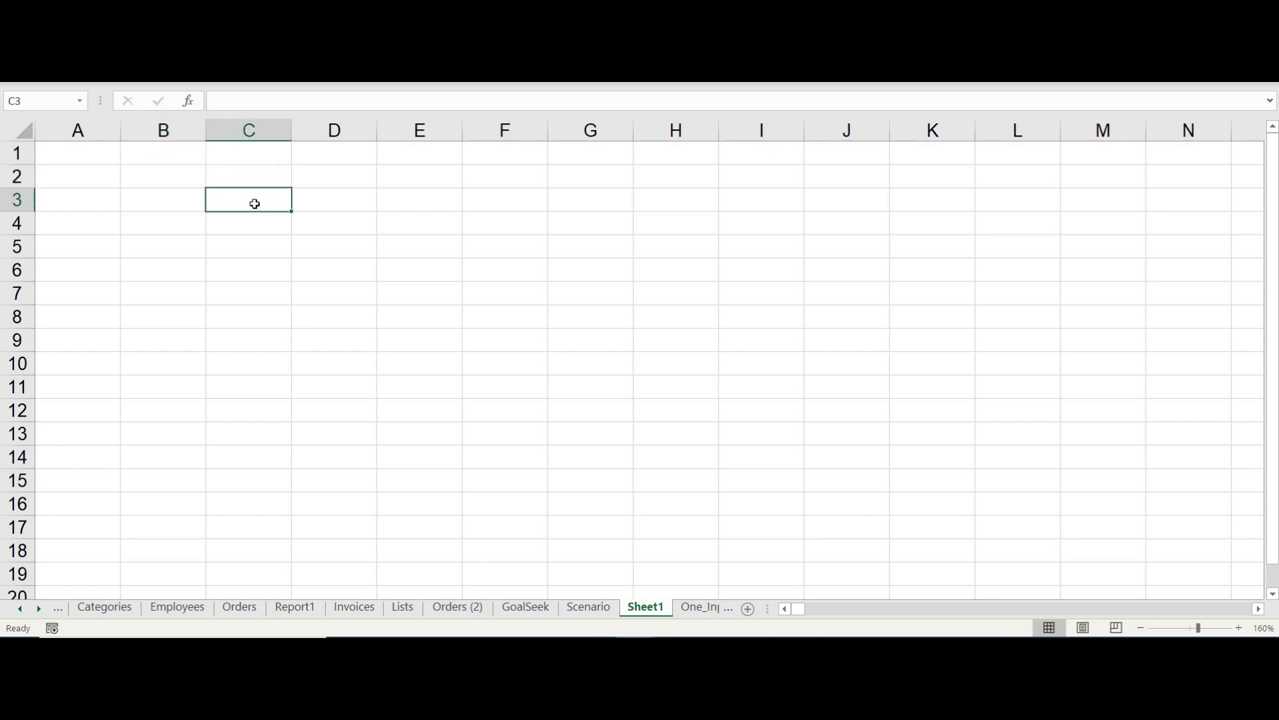
pyautogui.click(344, 262)
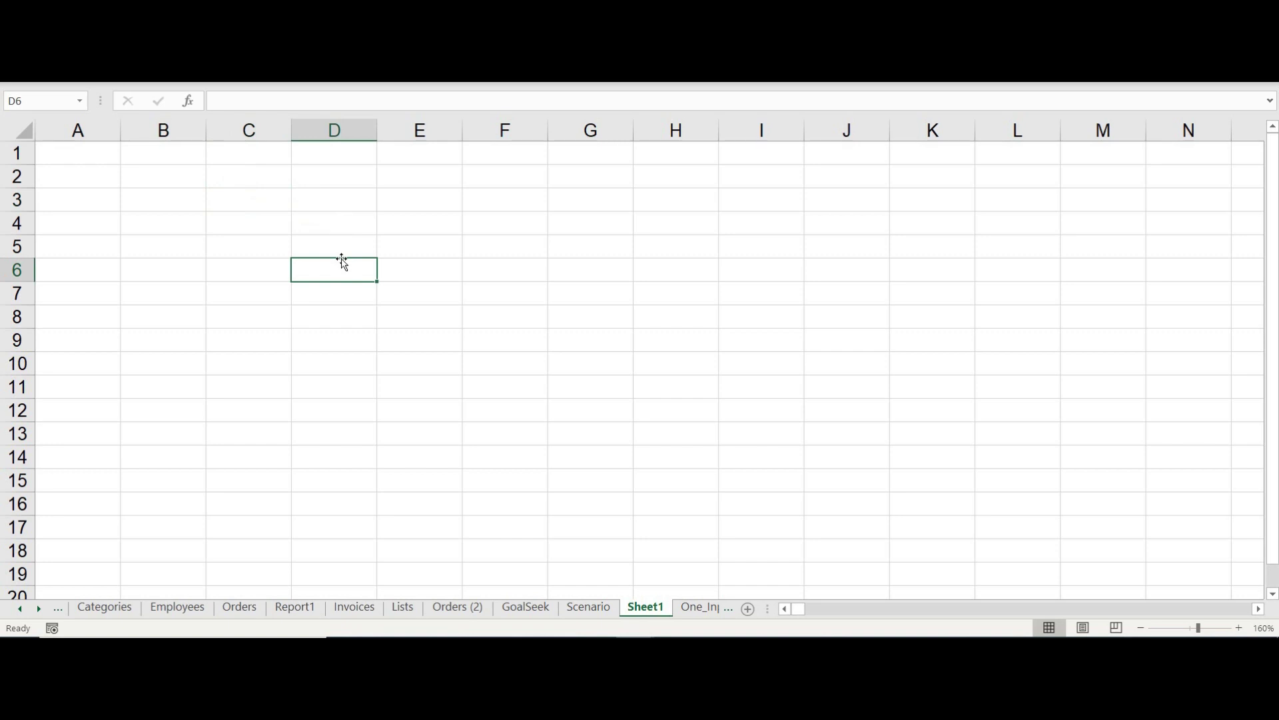
pyautogui.click(335, 226)
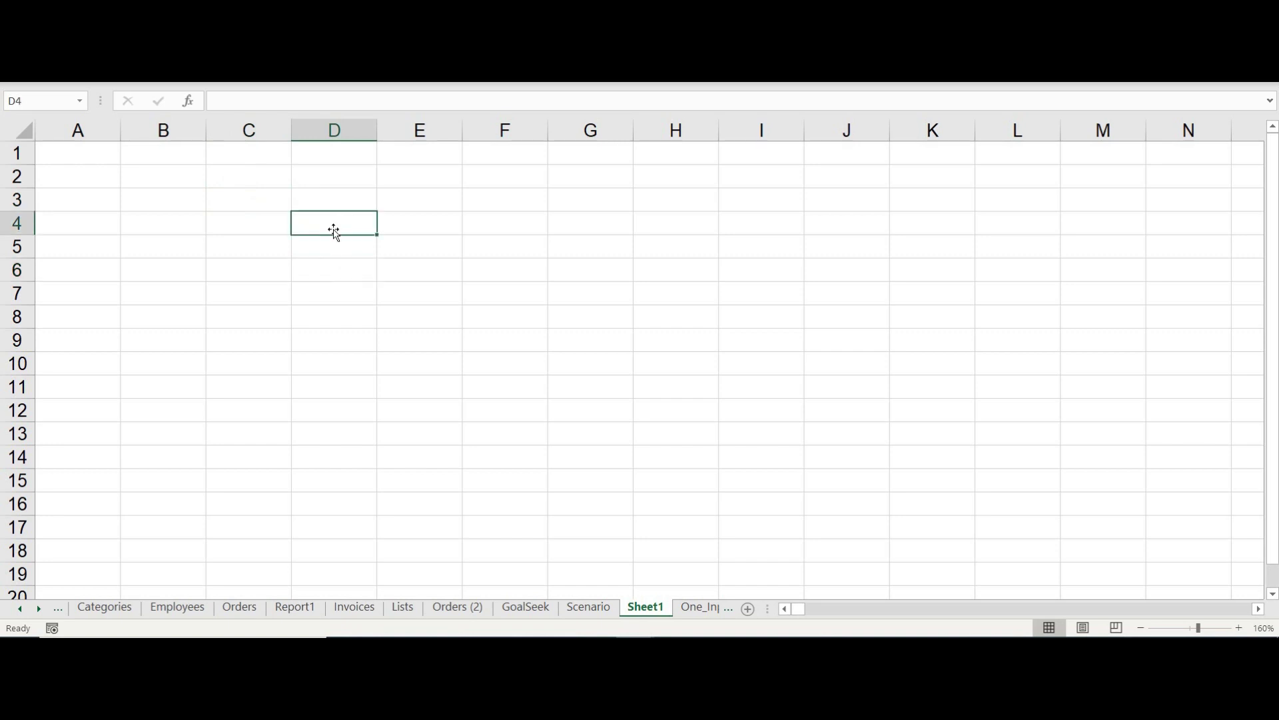
pyautogui.click(335, 245)
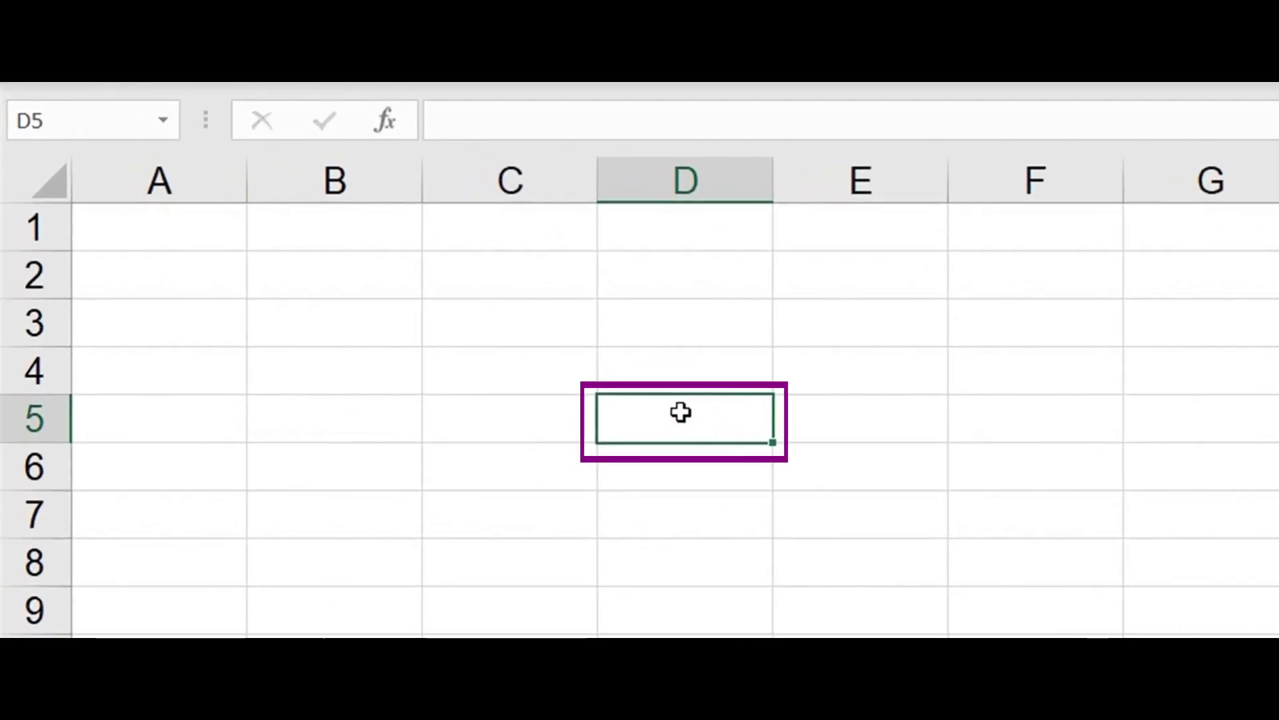
pyautogui.click(26, 418)
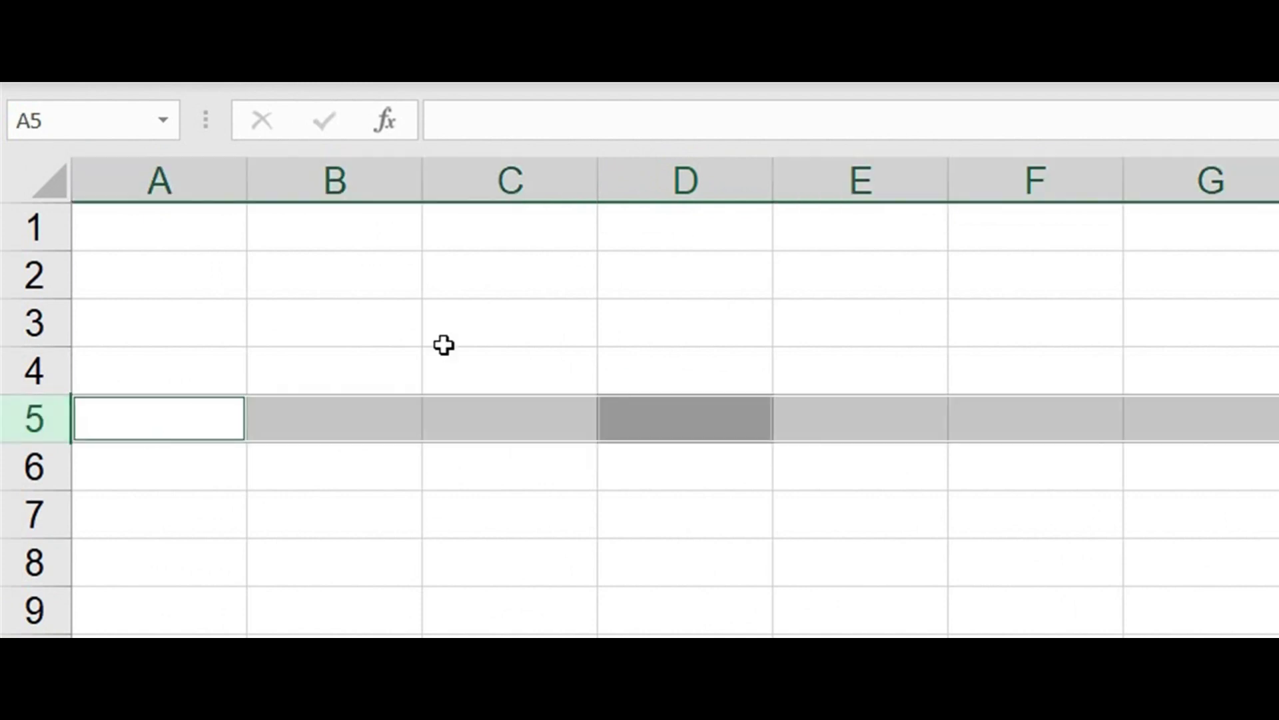
pyautogui.keyDown('ctrl'); pyautogui.click(666, 177); pyautogui.keyUp('ctrl')
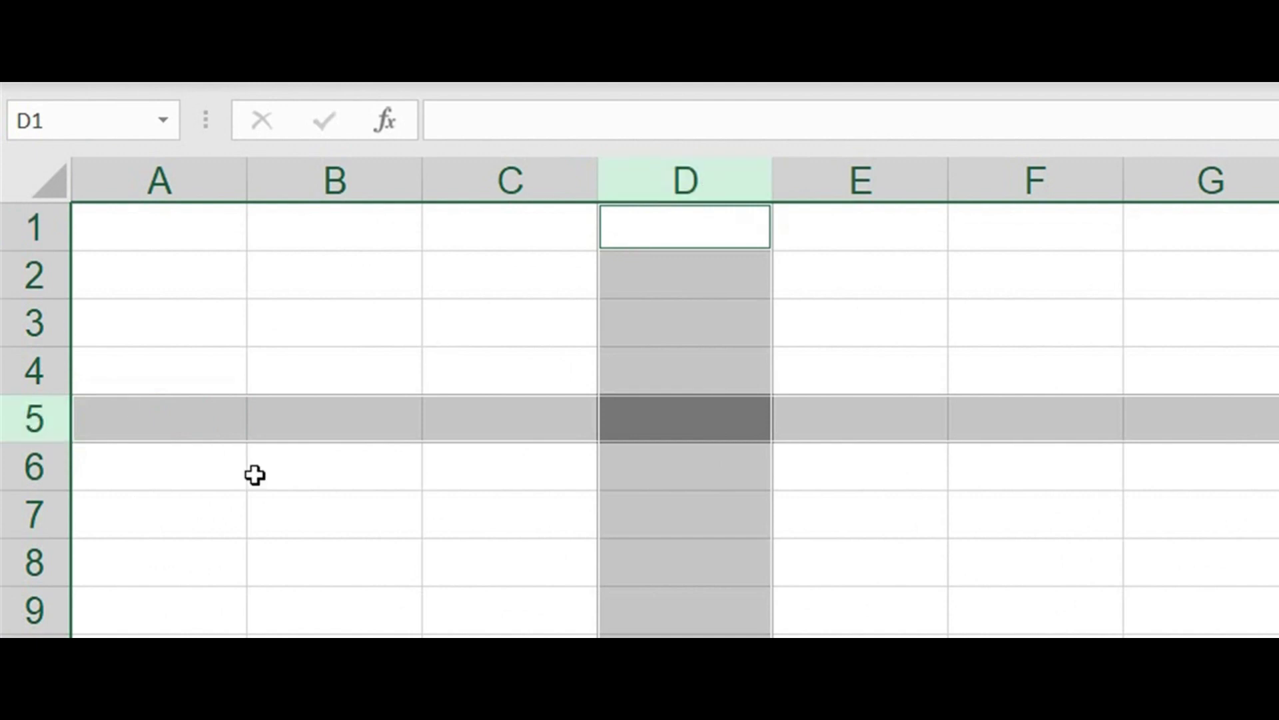
pyautogui.click(678, 420)
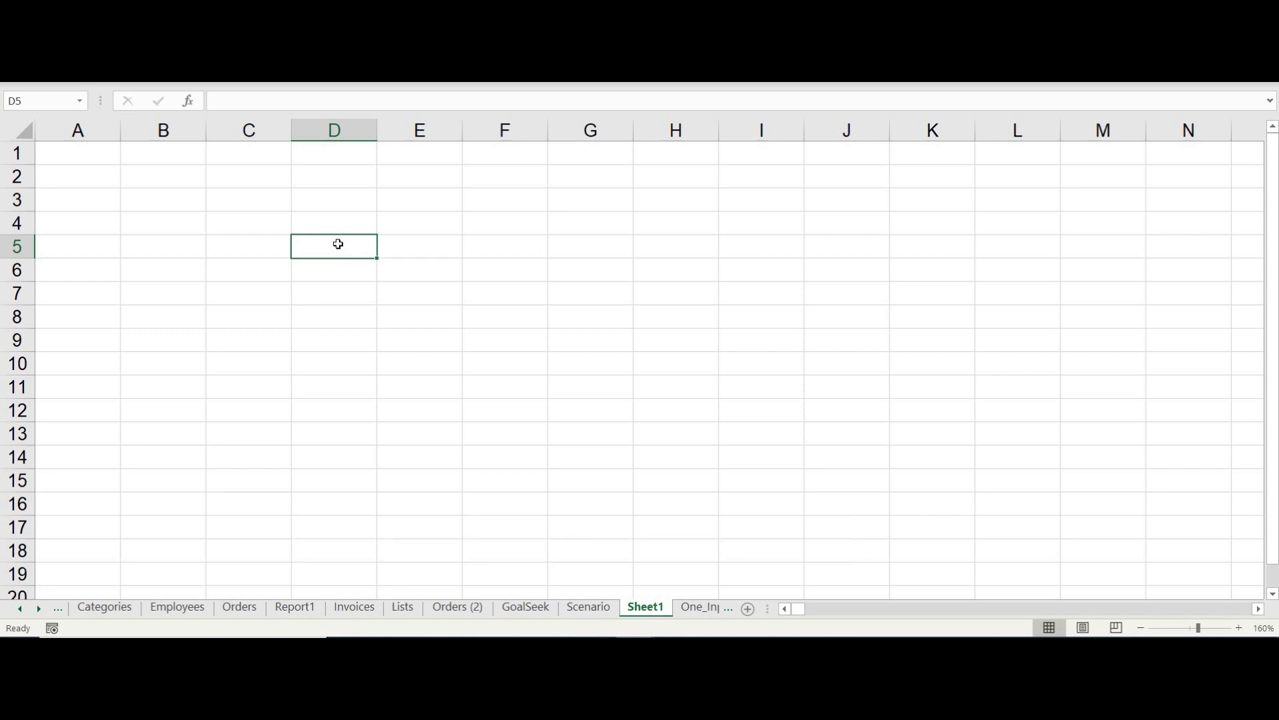
# - Drag across the empty grid from D5 to H12 to select D5:H12
pyautogui.moveTo(338, 245); pyautogui.dragTo(676, 410)
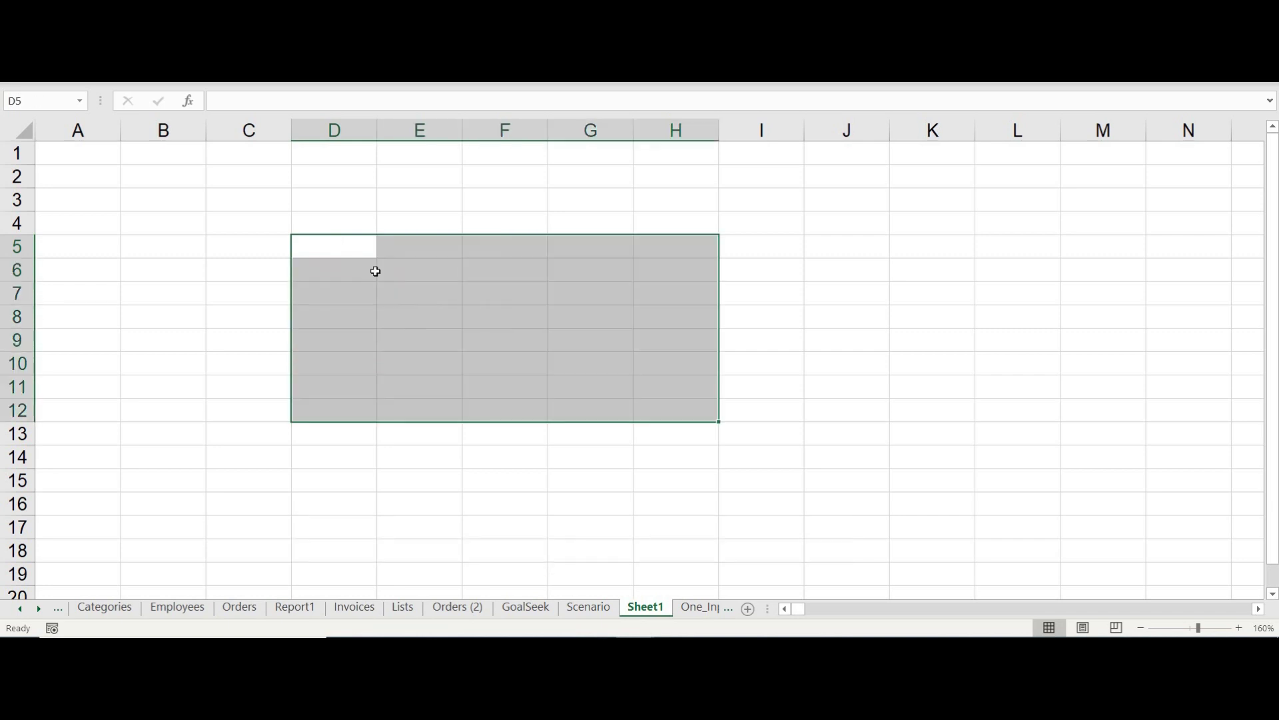